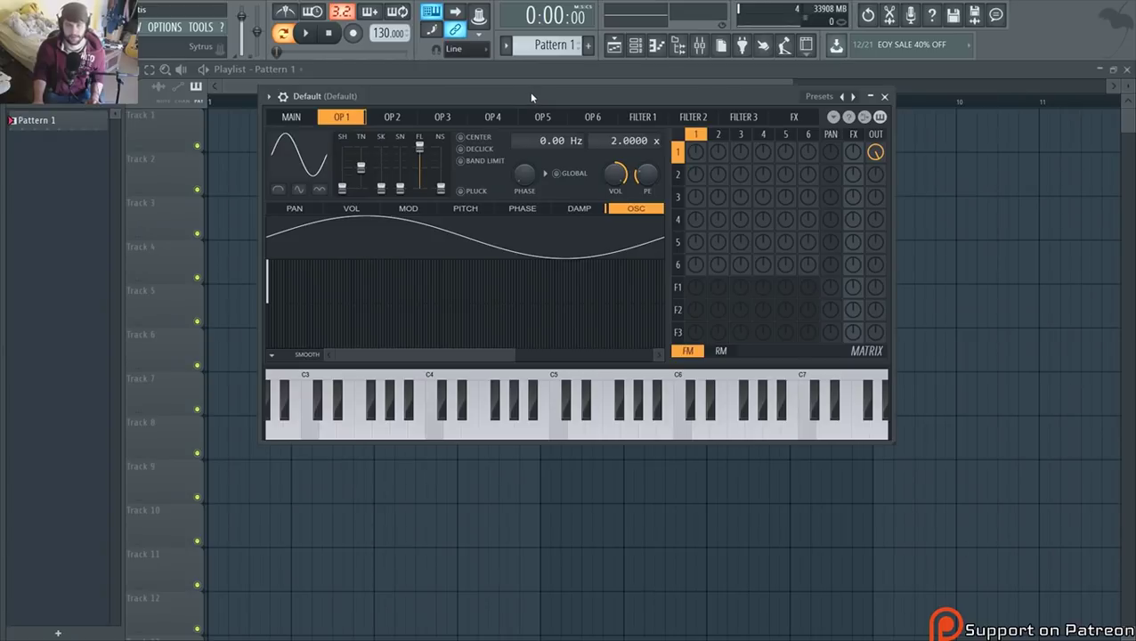
- Raise operator 1's noise level to just below maximum with Declick enabled, and play a few test notes
left_click_drag(529, 92, 525, 93)
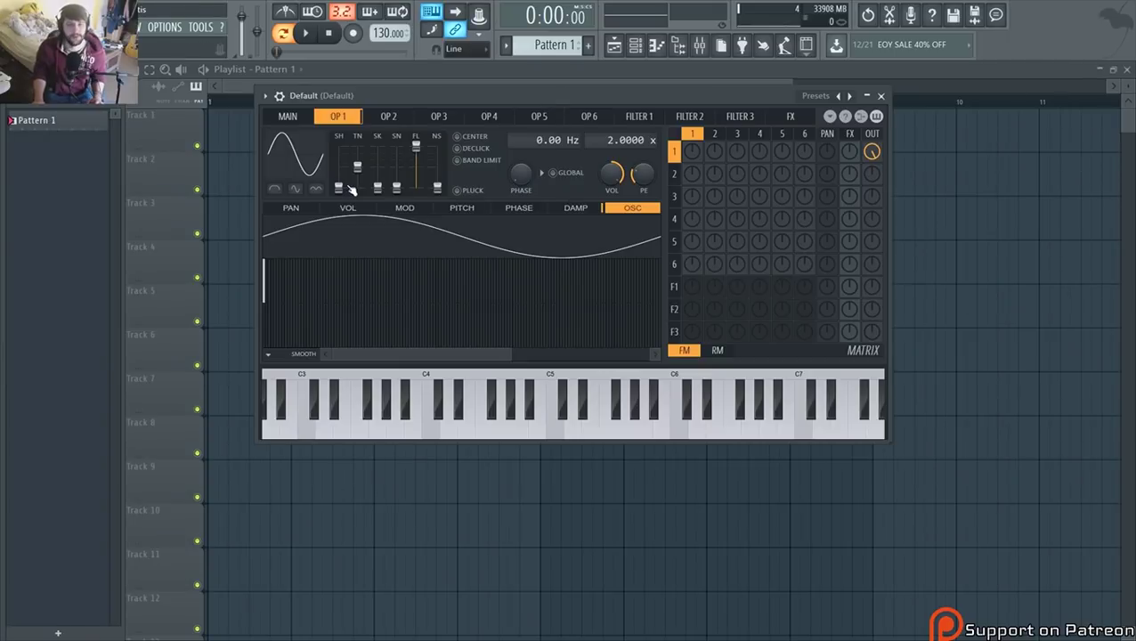
left_click_drag(425, 96, 423, 84)
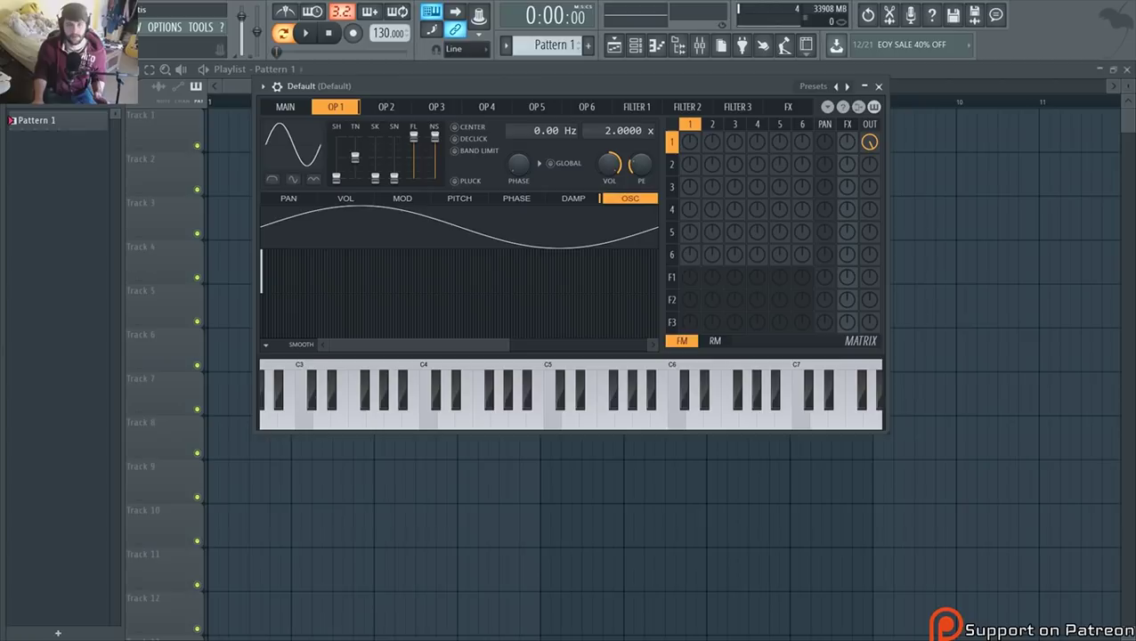
left_click_drag(436, 135, 437, 147)
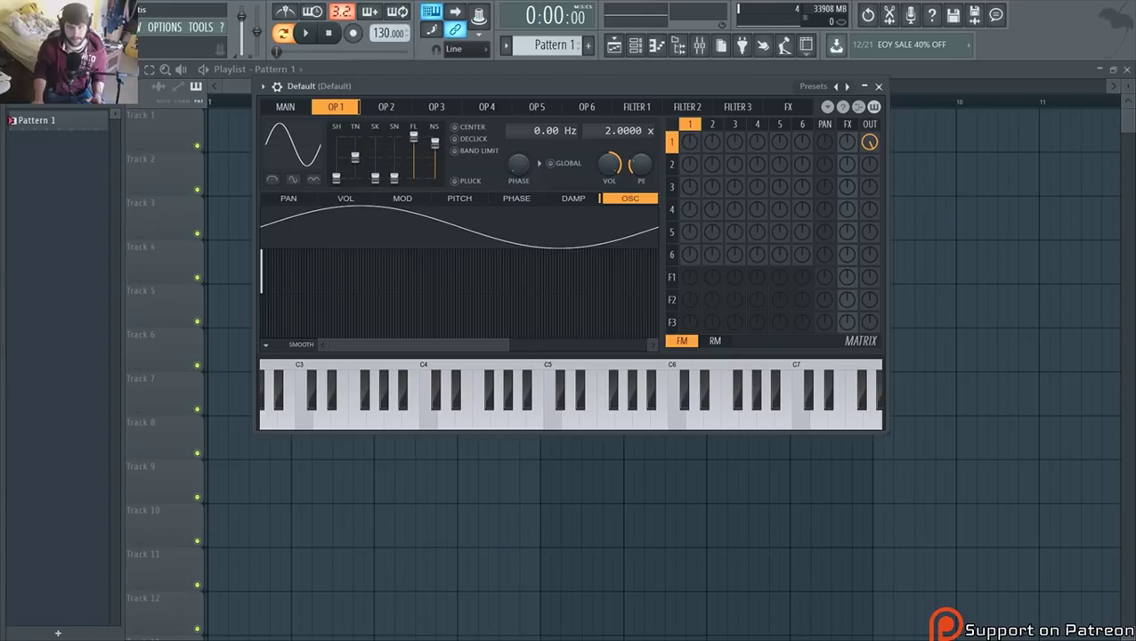
key("b")
key("c")
key("x")
key("b")
key("c")
key("b")
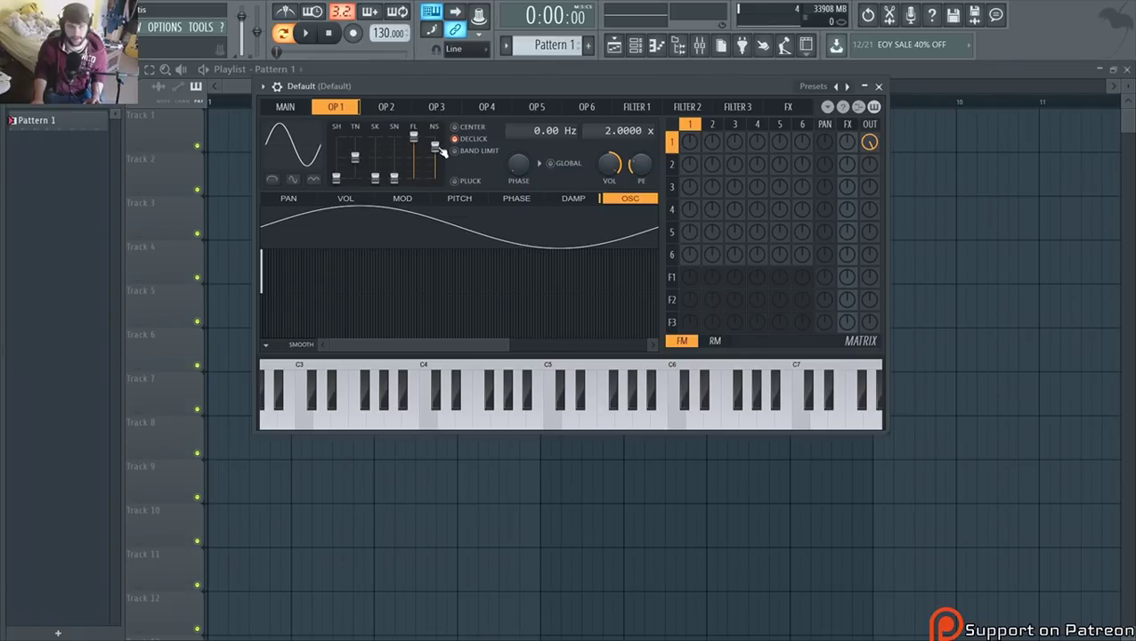
- Audition the noisy operator 1 sound with a longer run of notes and fine-tune its noise level
key("x")
key("b")
key("v")
key("x")
key("b")
key("n")
key("x")
key("c")
key("x")
key("c")
key("b")
key("b")
key("x")
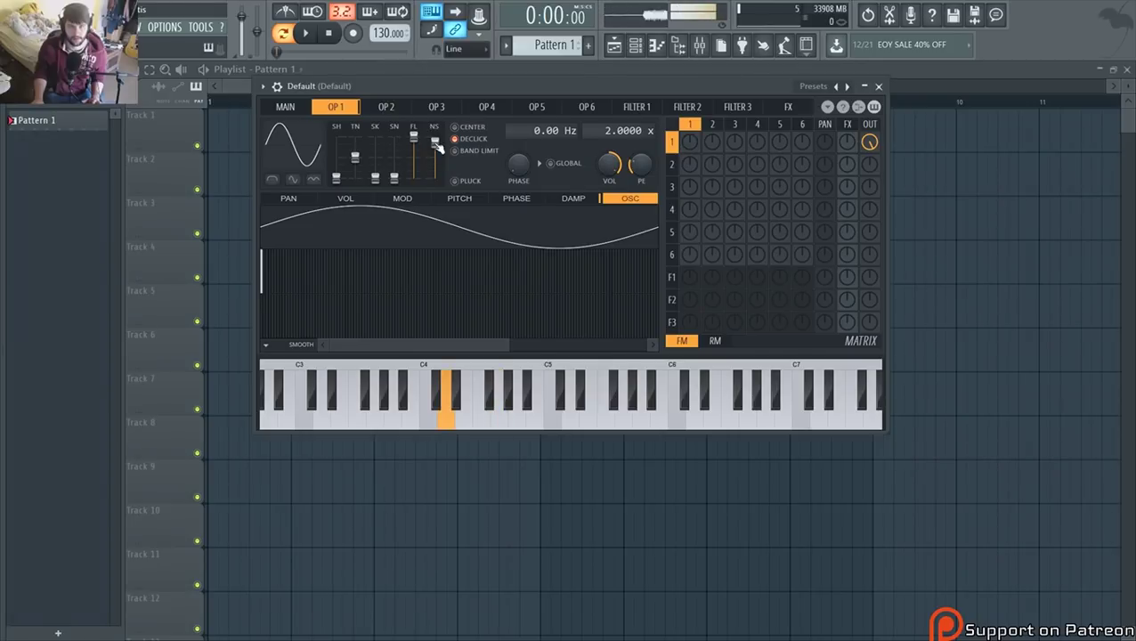
key("b")
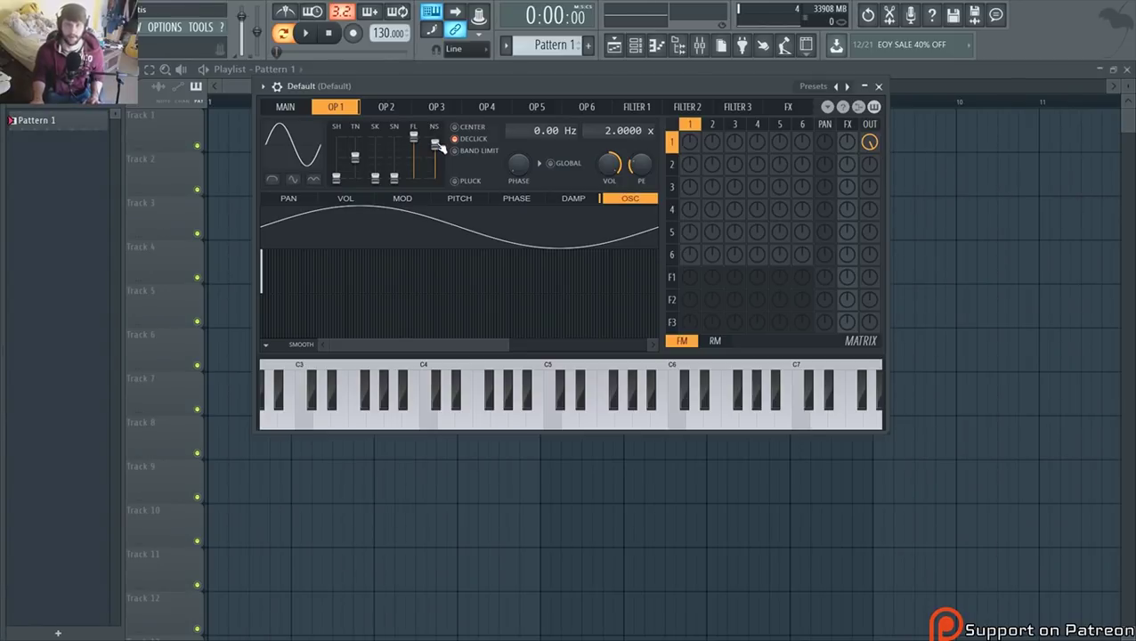
left_click_drag(434, 142, 434, 143)
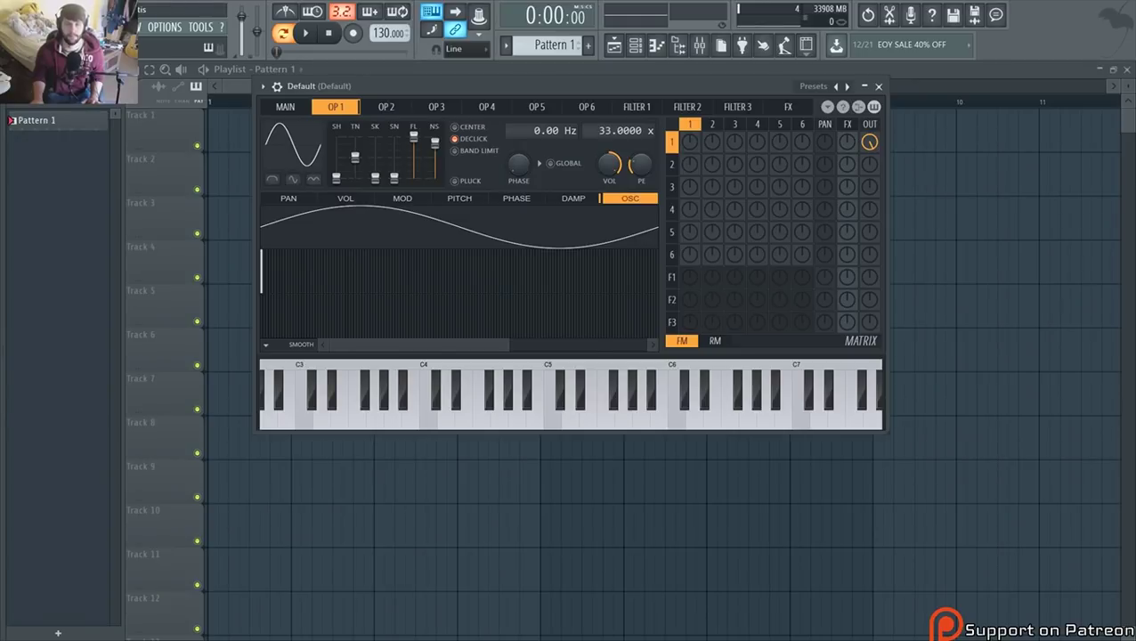
- Set operator 1's frequency ratio to 55.0000 x and open its volume envelope
mouse_move(608, 129)
left_mouse_down()
mouse_move(608, 119)
mouse_move(601, 134)
left_mouse_up()
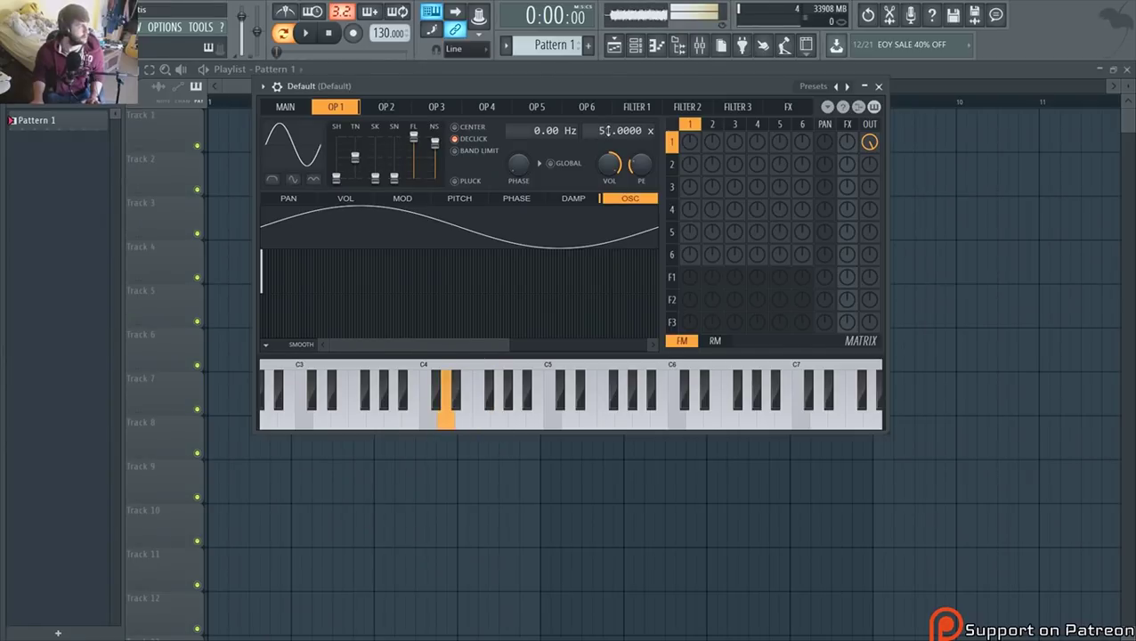
left_click_drag(608, 129, 605, 133)
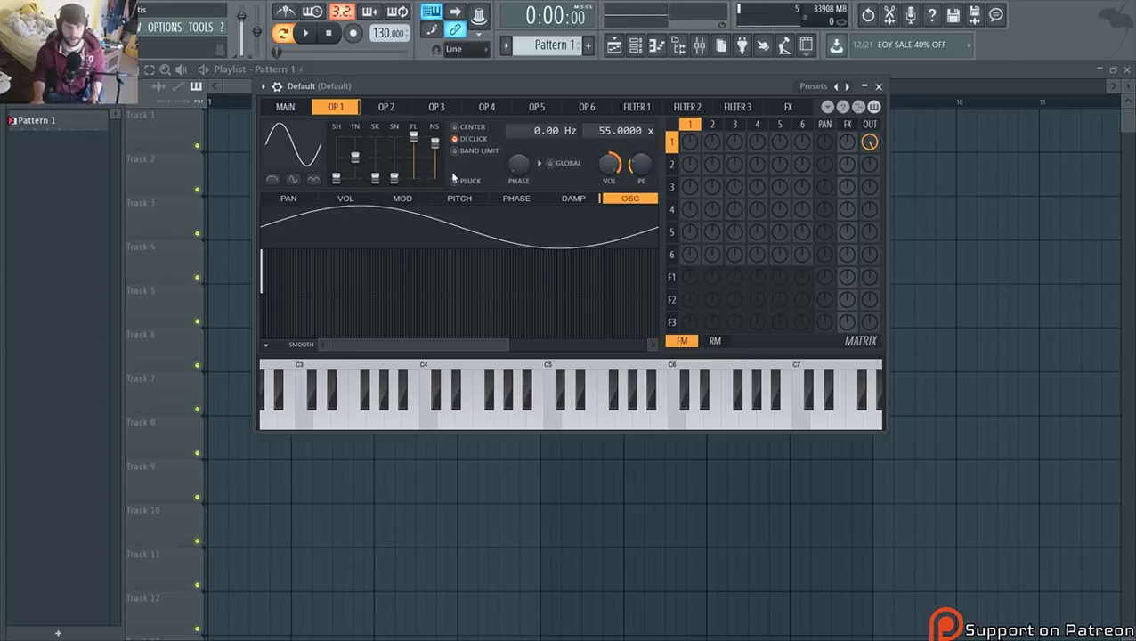
left_click(387, 109)
left_click(352, 109)
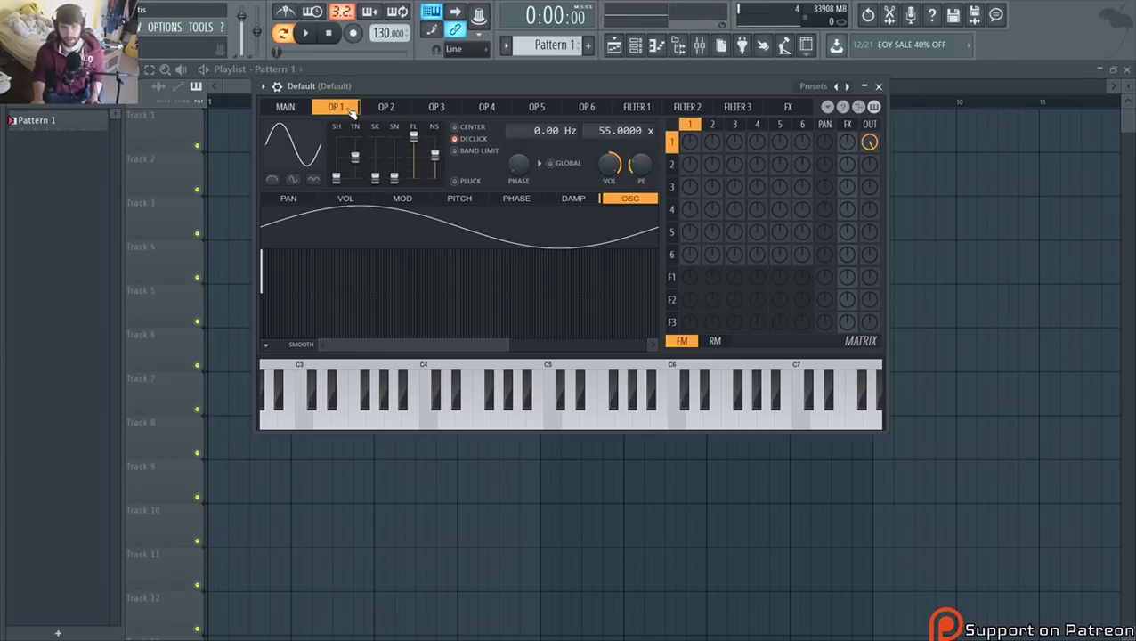
left_click(354, 199)
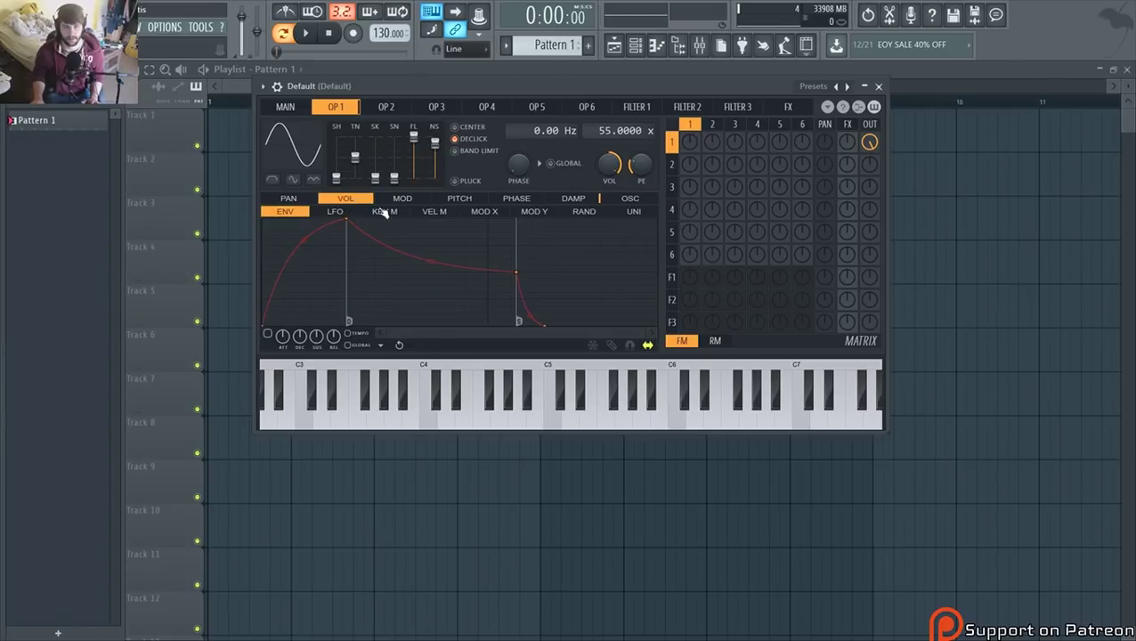
- In the mixer, bring Fruity WaveShaper to full mix on the Default track and lower that track's fader
left_click(700, 44)
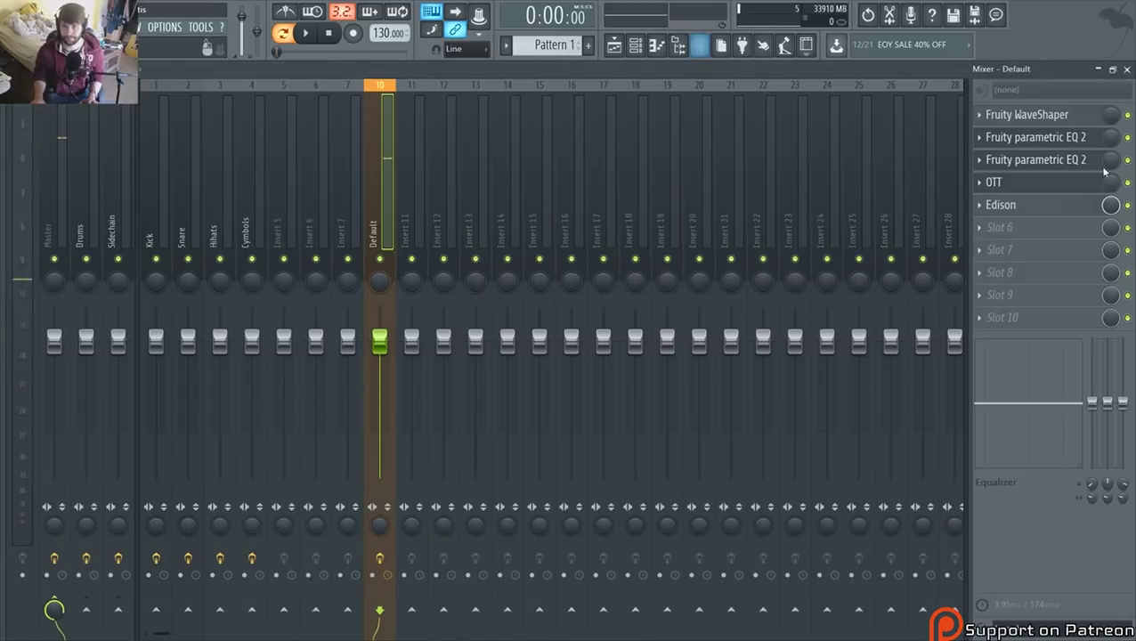
left_click(1049, 115)
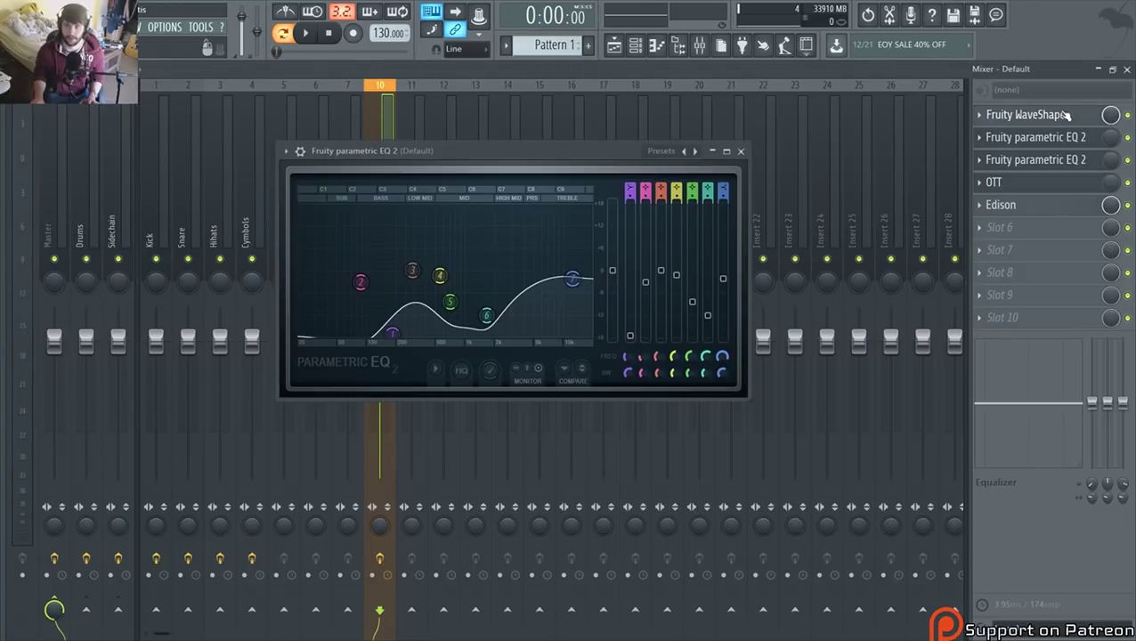
left_click(1067, 114)
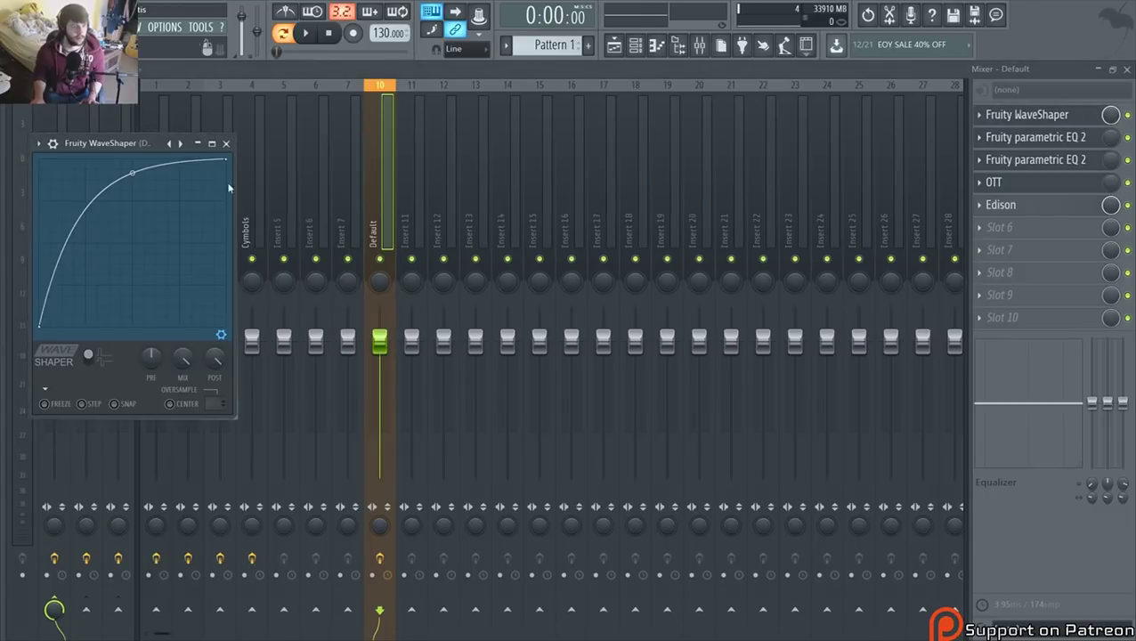
left_click_drag(126, 144, 248, 100)
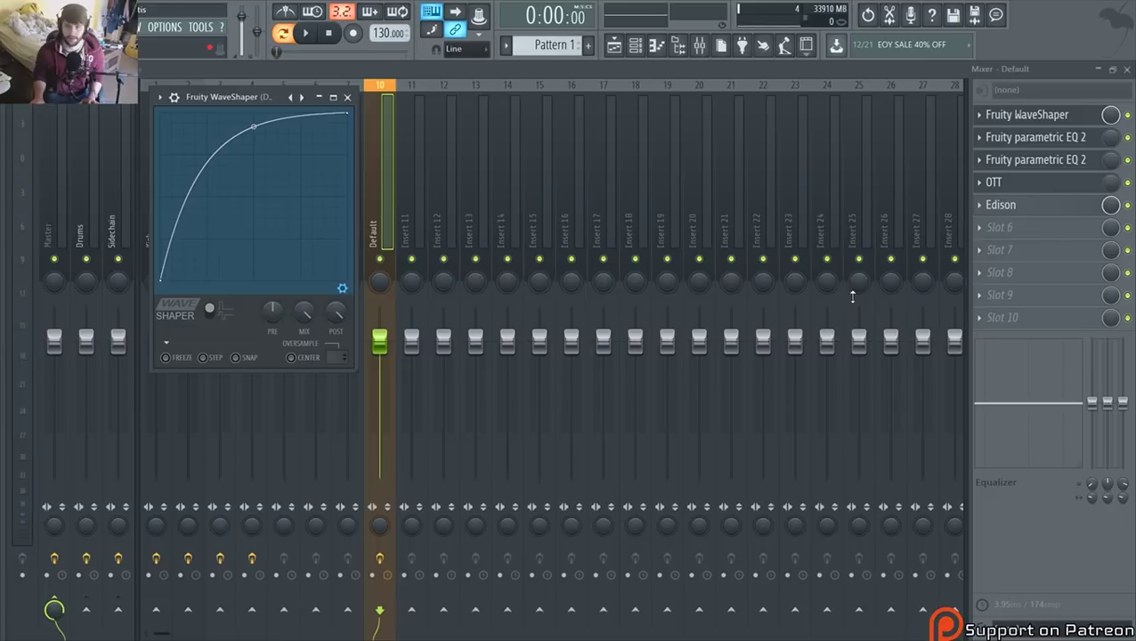
left_click_drag(379, 343, 379, 379)
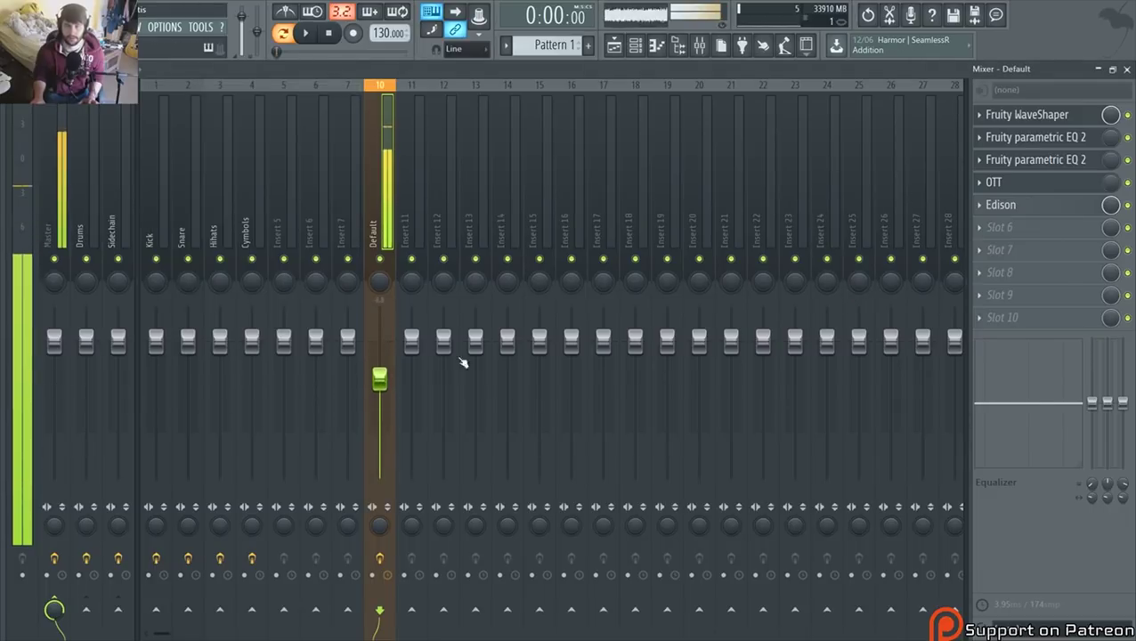
- Turn the first Fruity parametric EQ 2 on the Default track to full mix and open it for editing
left_click(1033, 137)
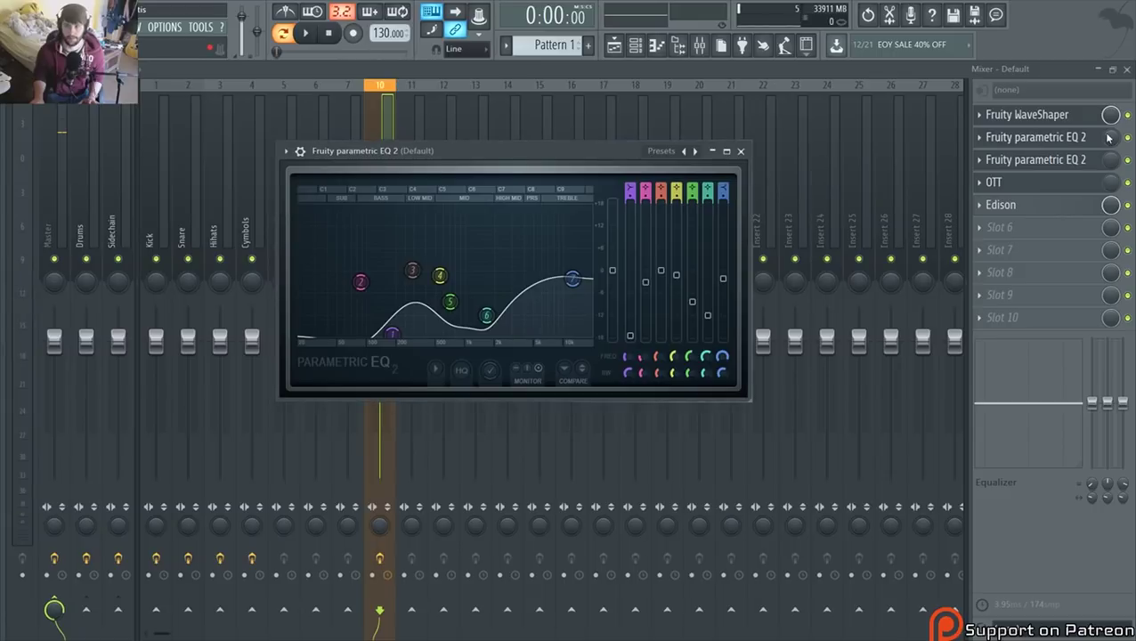
left_click_drag(1108, 138, 1108, 132)
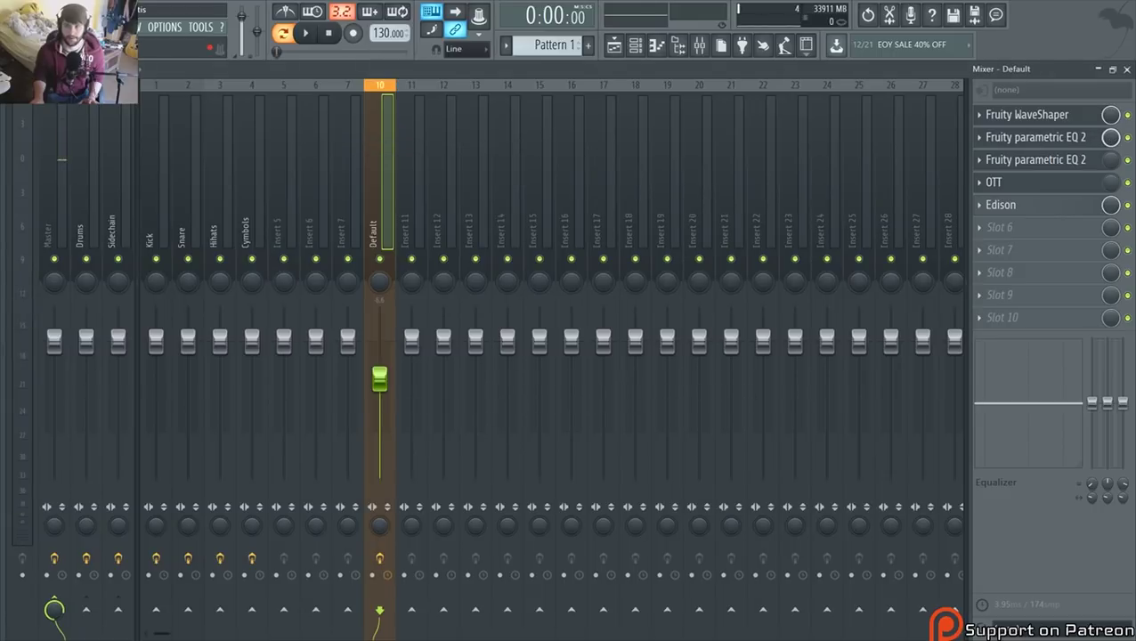
left_click(1035, 137)
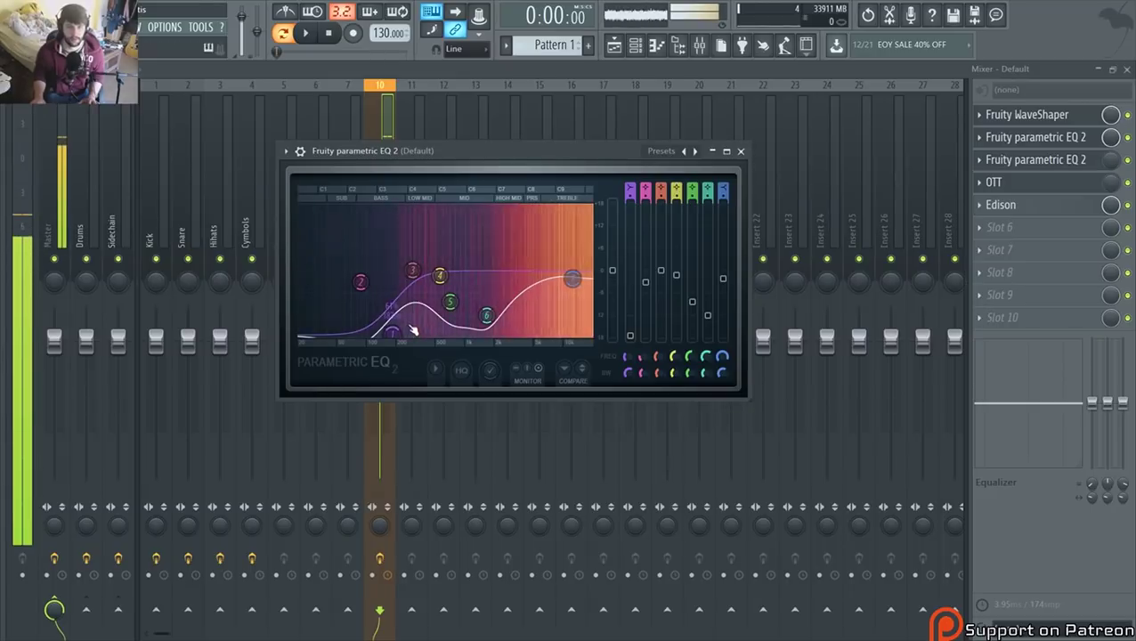
- Try reshaping the first EQ's existing curve by repositioning bands 1, 3, 6 and 7
left_click_drag(583, 281, 566, 308)
left_click_drag(486, 315, 522, 306)
left_click_drag(394, 333, 434, 334)
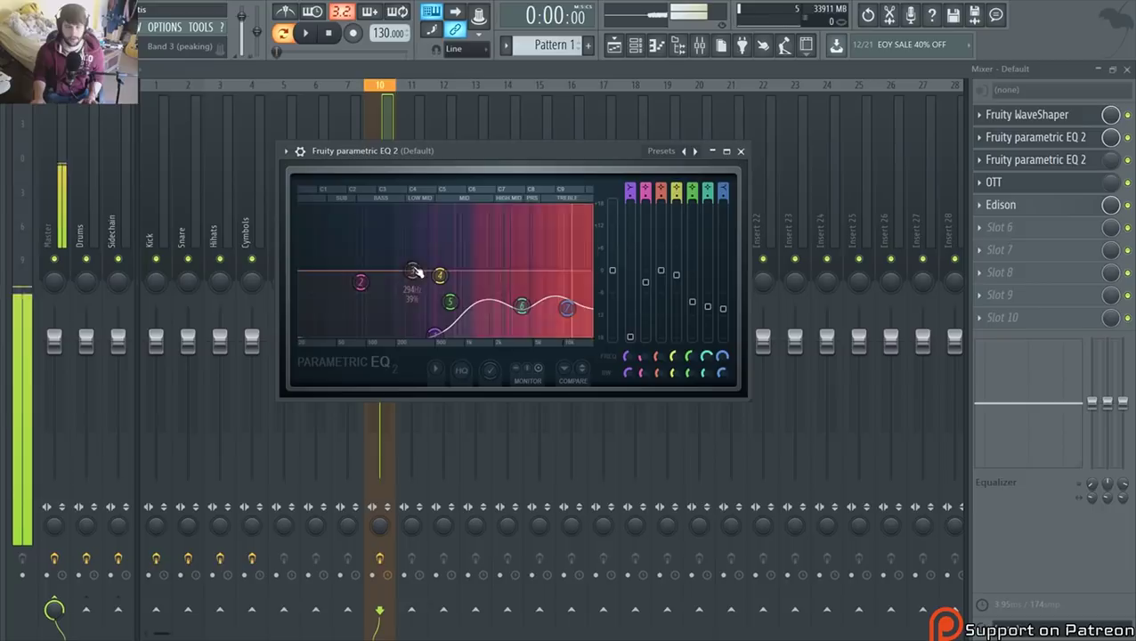
left_click_drag(413, 270, 404, 285)
left_click_drag(439, 336, 338, 296)
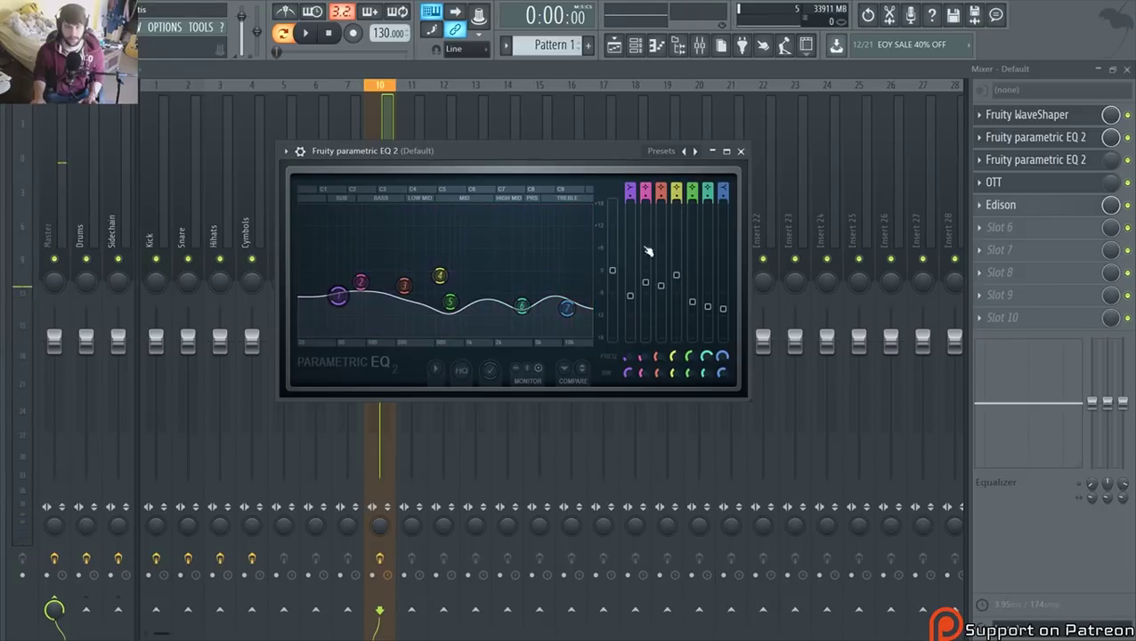
- Load the Default preset in the first Fruity parametric EQ 2 to flatten its curve
left_click(693, 153)
left_click(728, 168)
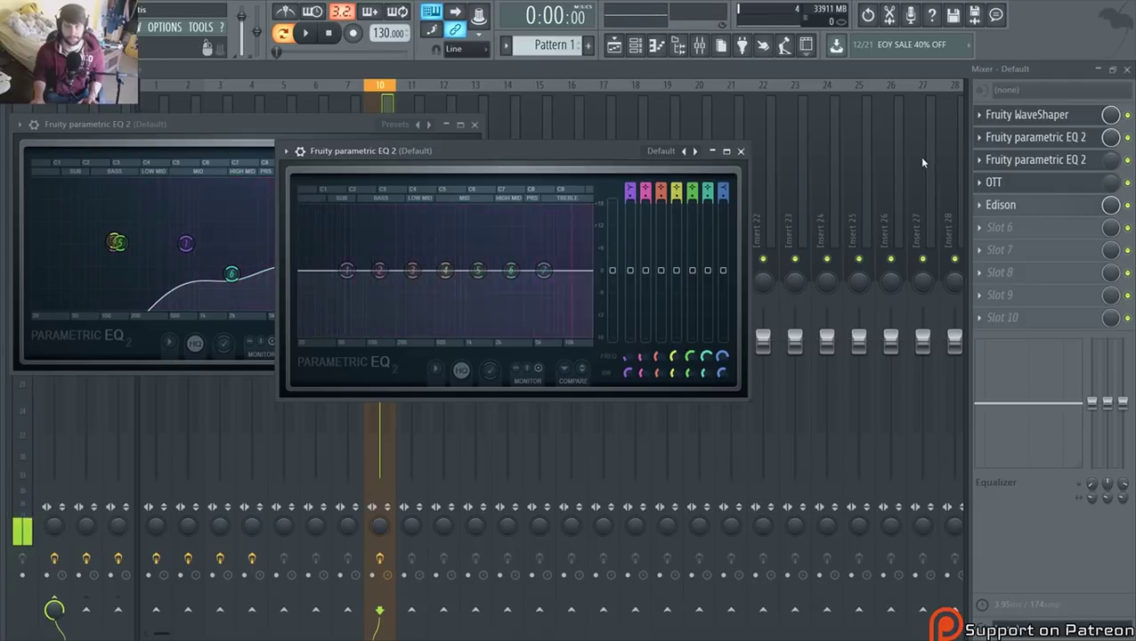
left_click_drag(596, 153, 610, 138)
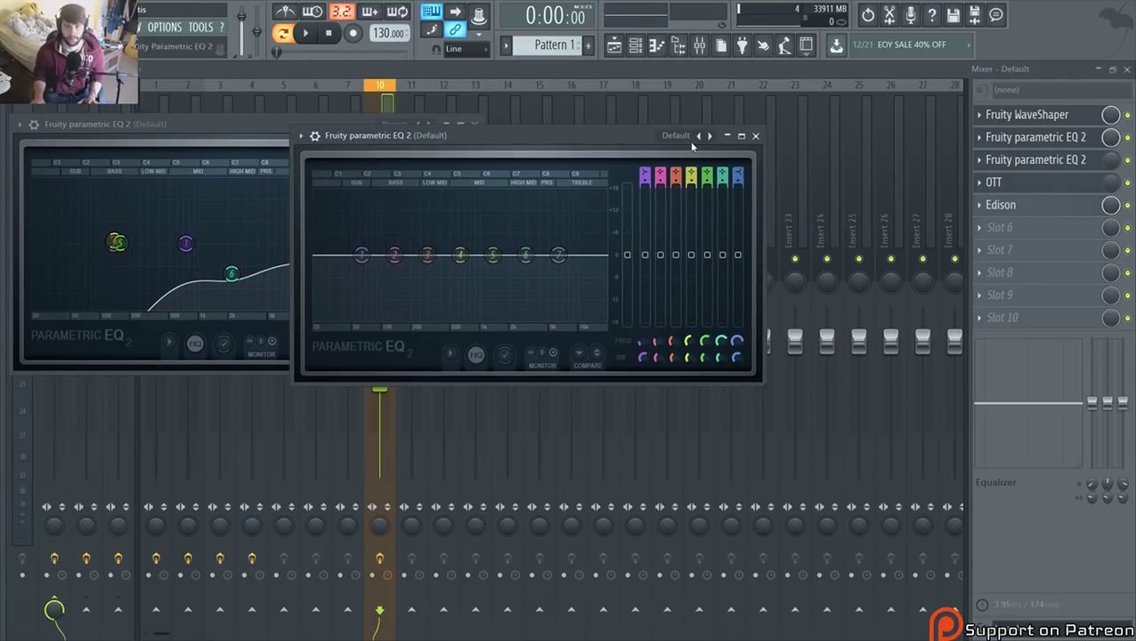
- In the first EQ, make band 1 a high-pass, dip bands 5 and 6, and move band 7 up into the high treble
left_click_drag(648, 174, 649, 188)
left_click_drag(362, 256, 495, 278)
left_click_drag(557, 255, 541, 279)
left_click_drag(495, 278, 542, 289)
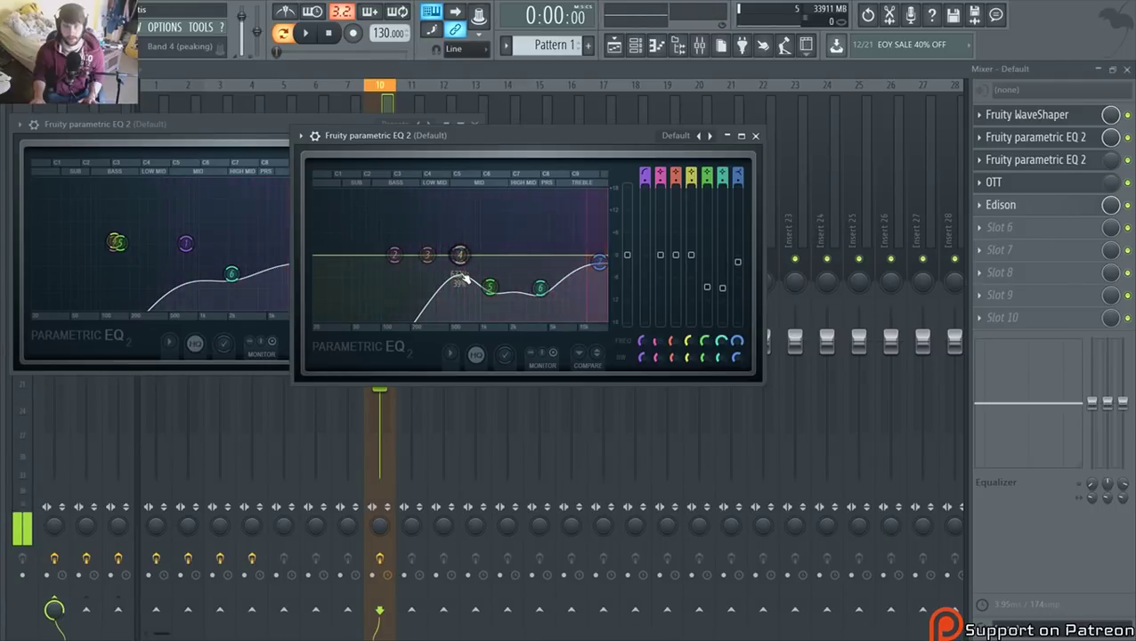
- Refine the first EQ with the band 1 high-pass at about 1569 Hz, band 7 raised slightly and a deeper band 6 dip at about 4771 Hz
left_click_drag(458, 258, 499, 255)
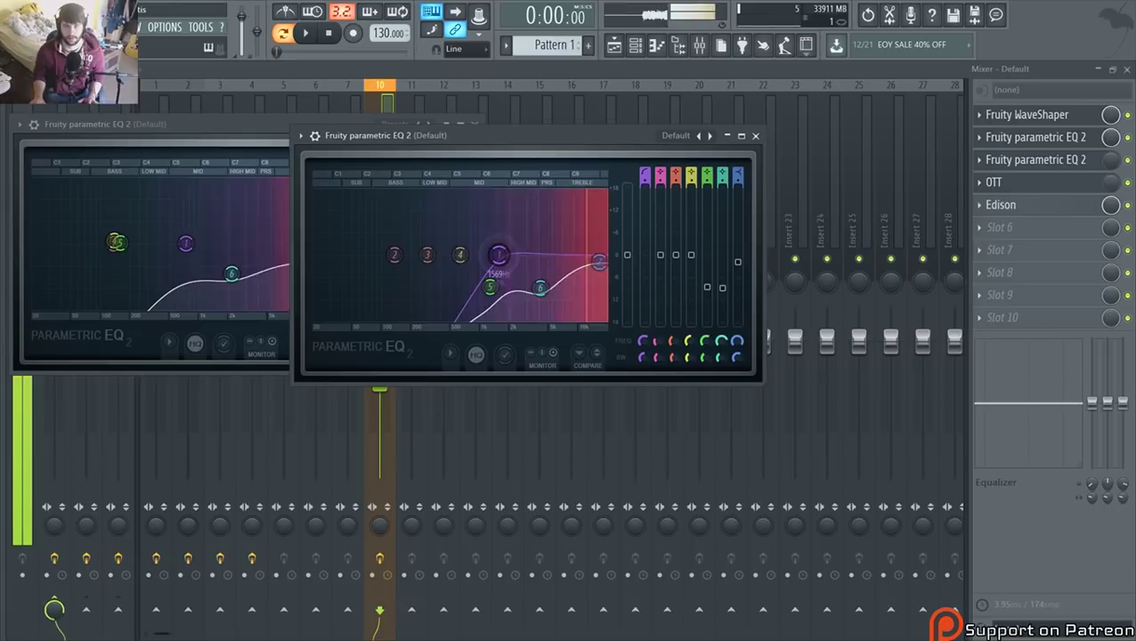
left_click_drag(539, 288, 537, 282)
left_click_drag(599, 262, 598, 255)
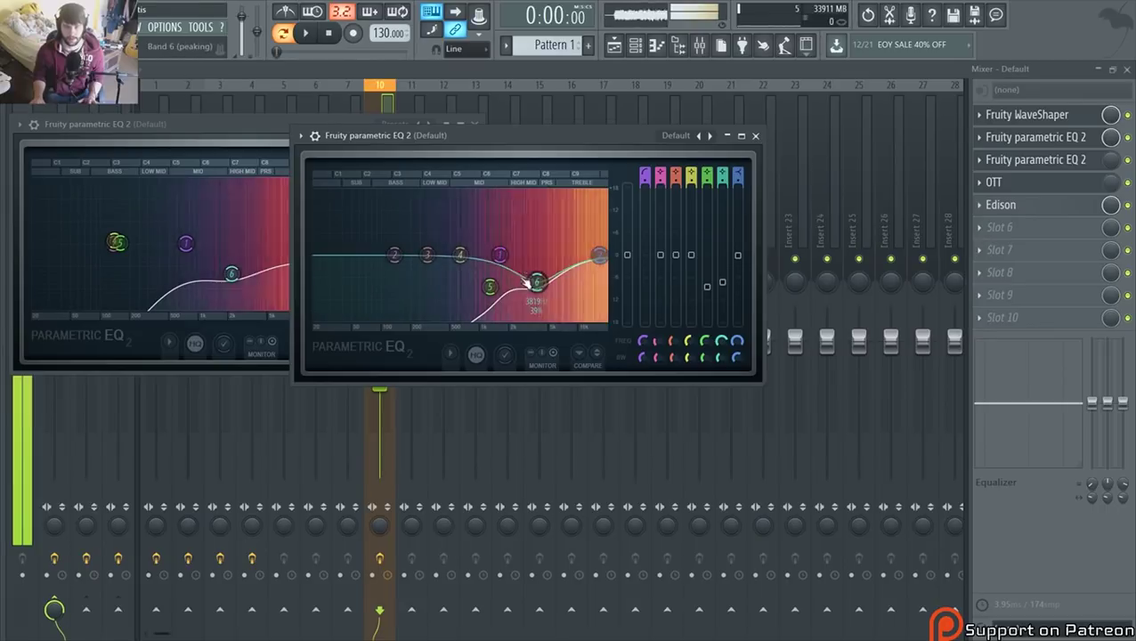
mouse_move(534, 282)
left_mouse_down()
mouse_move(545, 299)
mouse_move(563, 297)
mouse_move(545, 298)
left_mouse_up()
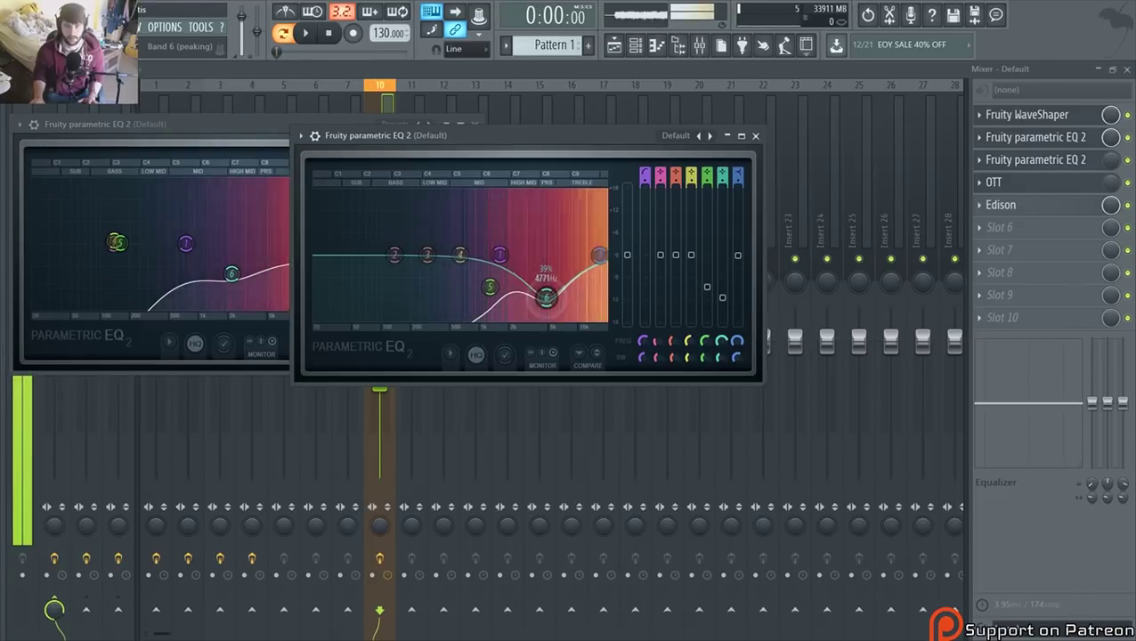
- Load the Default preset in the second Fruity parametric EQ 2 and turn its mix fully up
left_click(1099, 165)
left_click(1081, 178)
left_click(1068, 164)
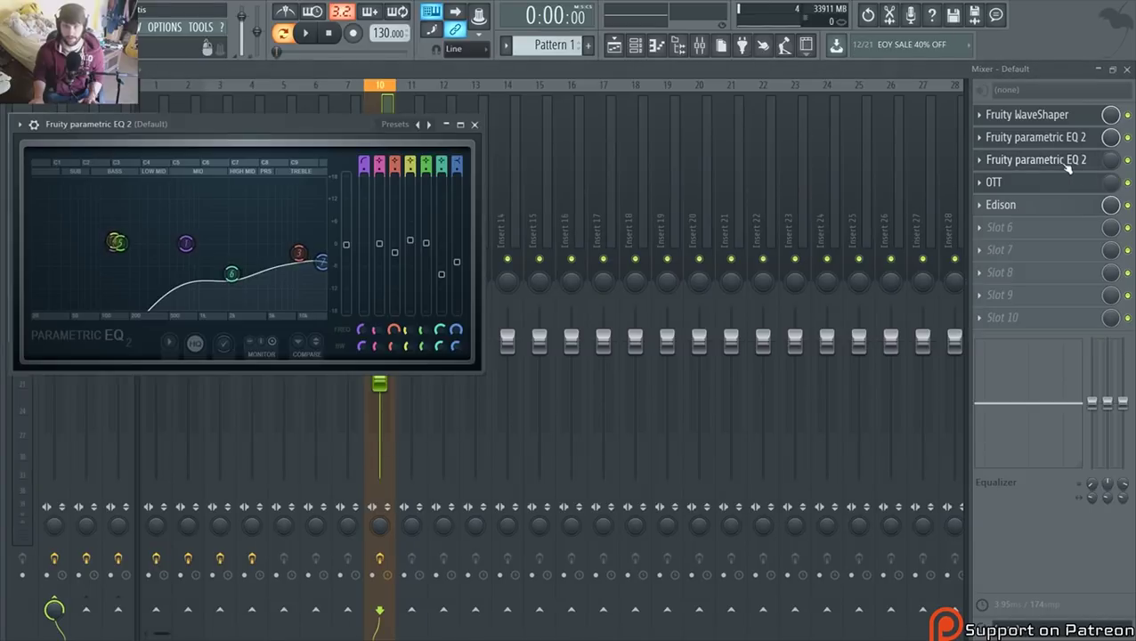
left_click(412, 124)
left_click(445, 131)
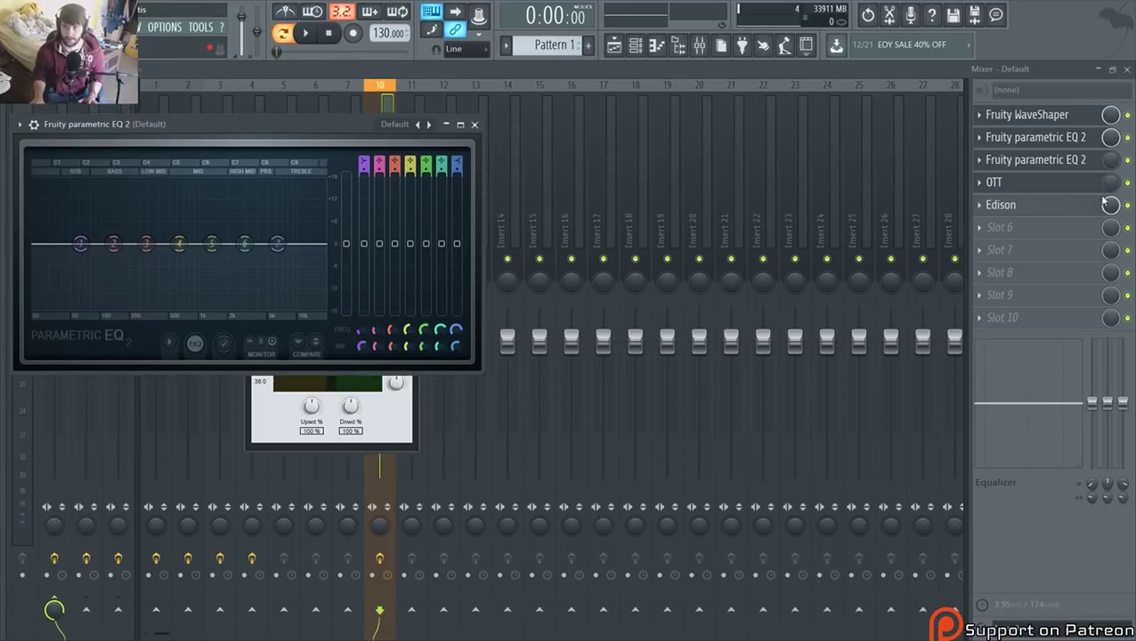
left_click_drag(1111, 160, 1111, 111)
left_click(1090, 162)
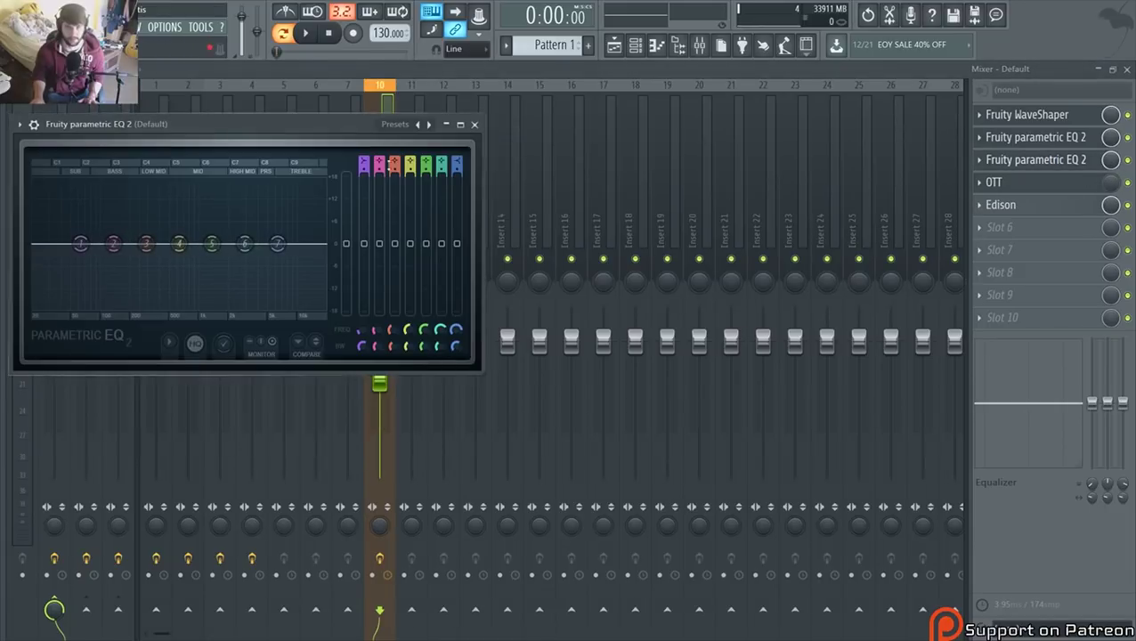
- In the second EQ, cut the low end with band 1 and lower bands 5, 6 and 7
left_click_drag(213, 122, 564, 129)
left_click_drag(432, 250, 524, 314)
left_click_drag(563, 250, 599, 272)
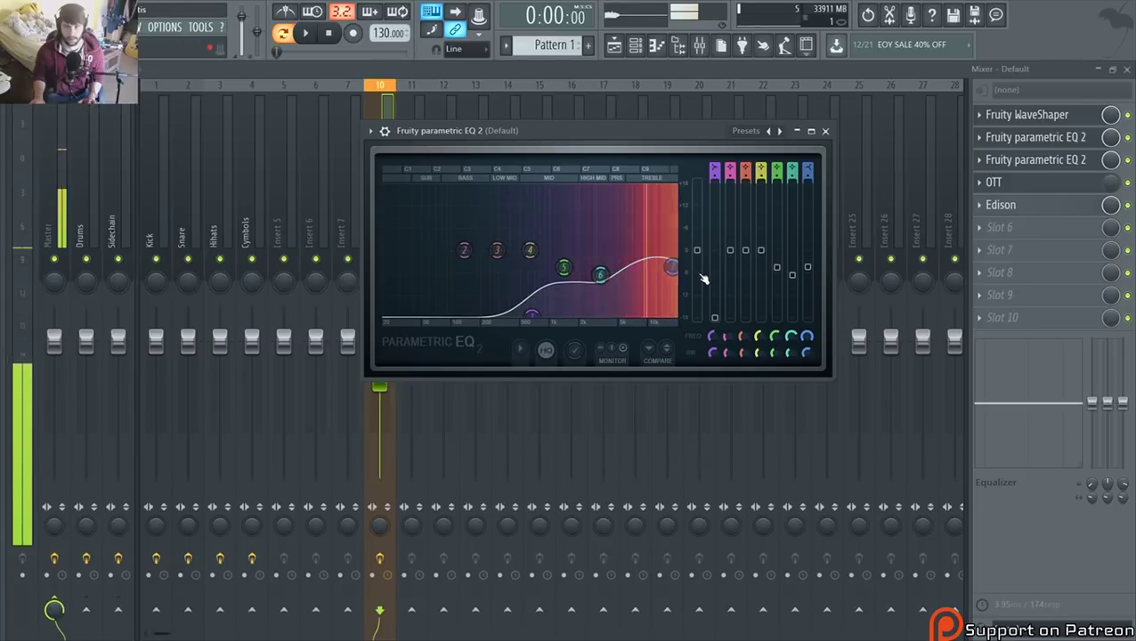
key("space")
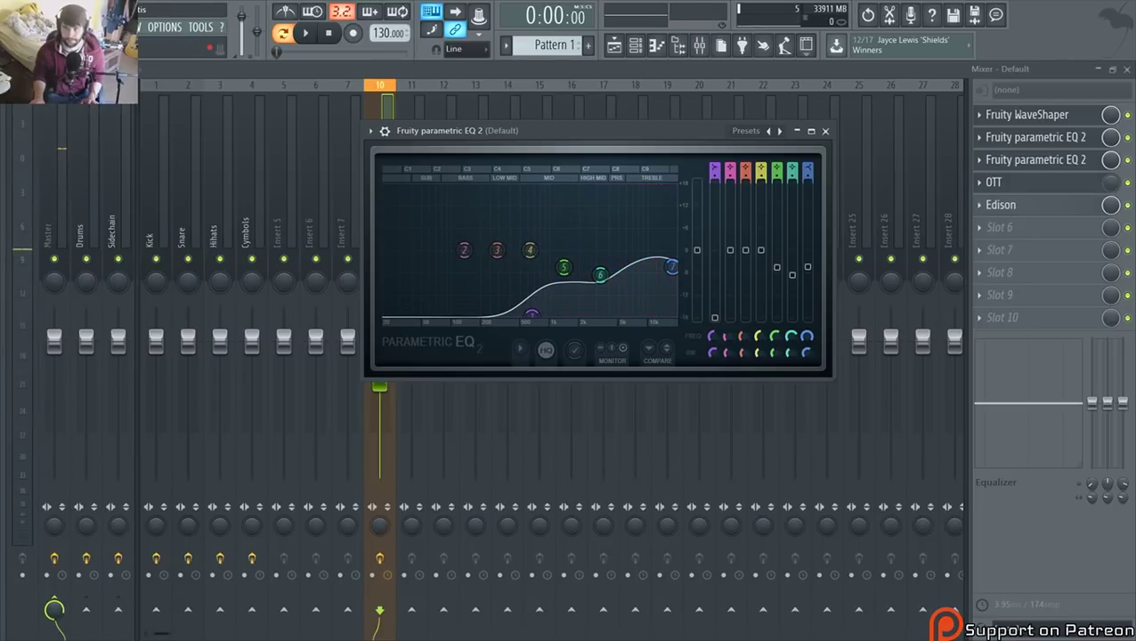
- Turn the OTT compressor's mix fully up and set its depth to 39 %
left_click(1077, 183)
key("Escape")
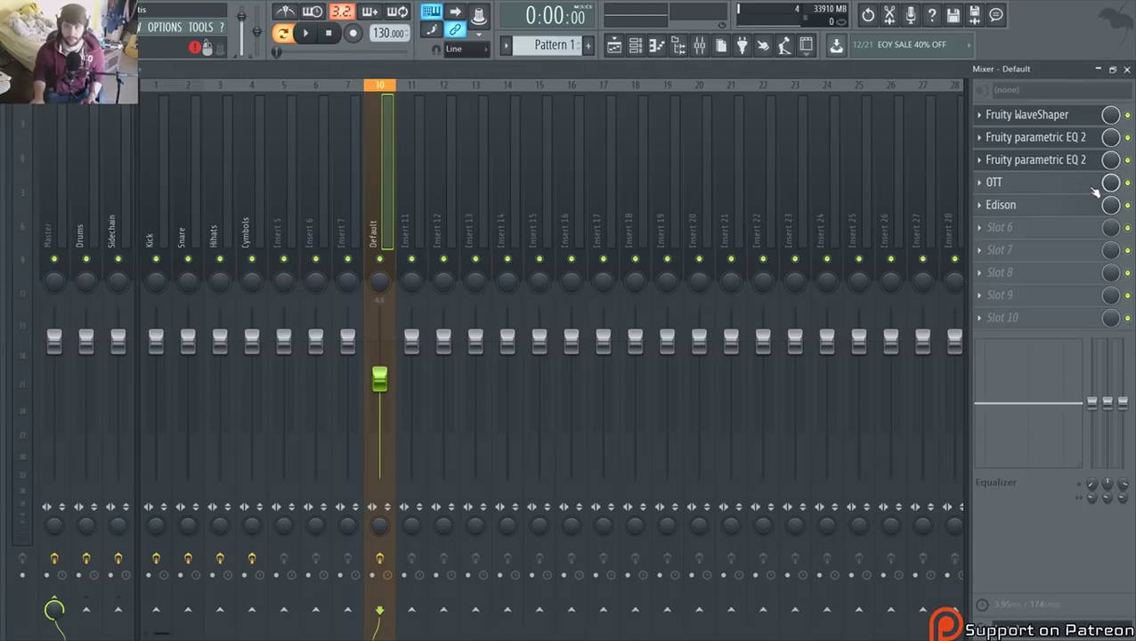
left_click(1070, 184)
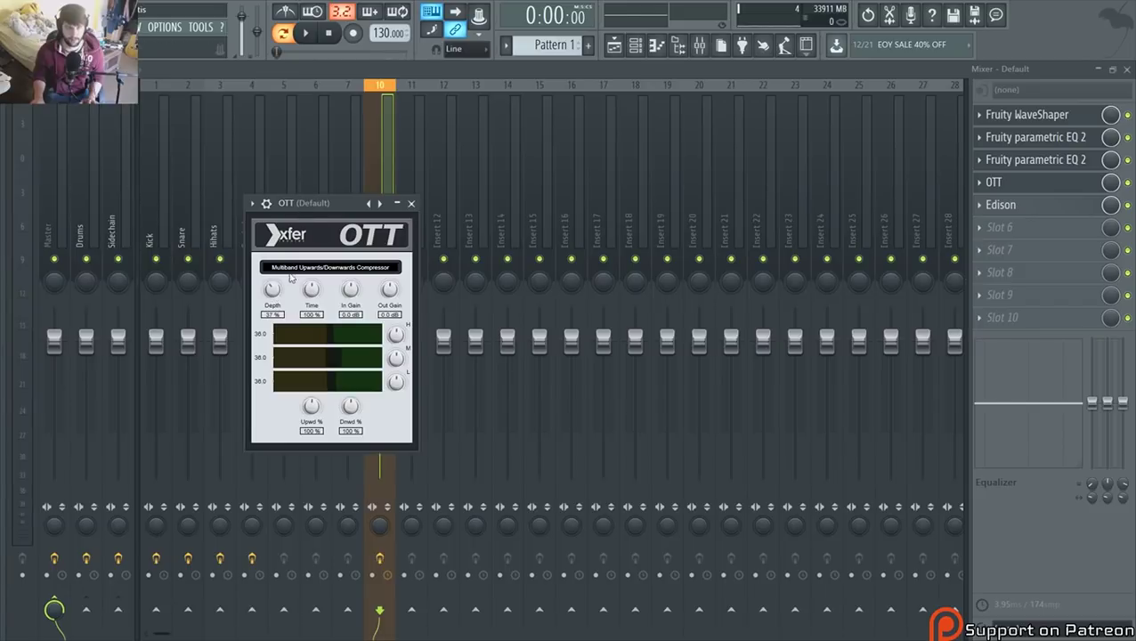
left_click_drag(276, 291, 282, 275)
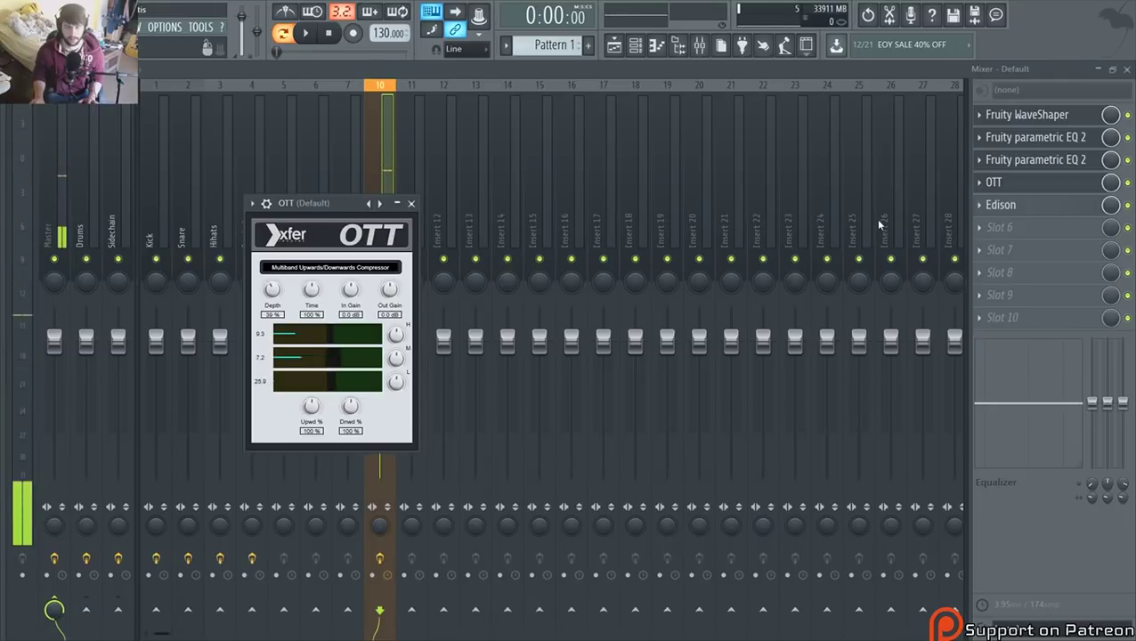
- Load the noise recording from Edison into the first untitled sample channel and open that channel's settings
left_click(1050, 209)
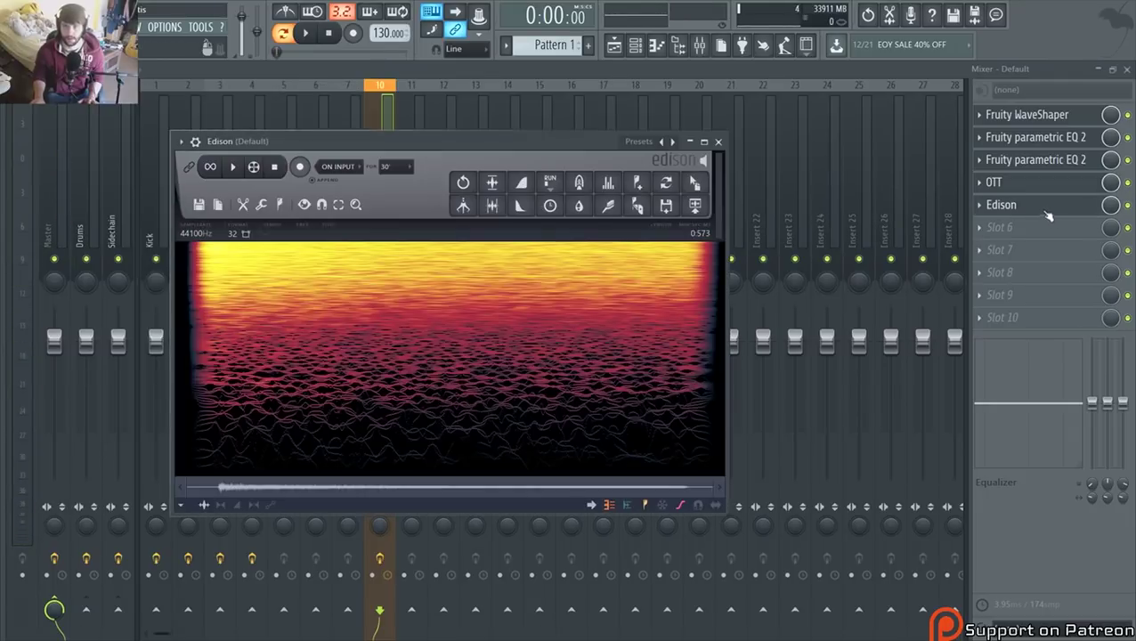
left_click(199, 207)
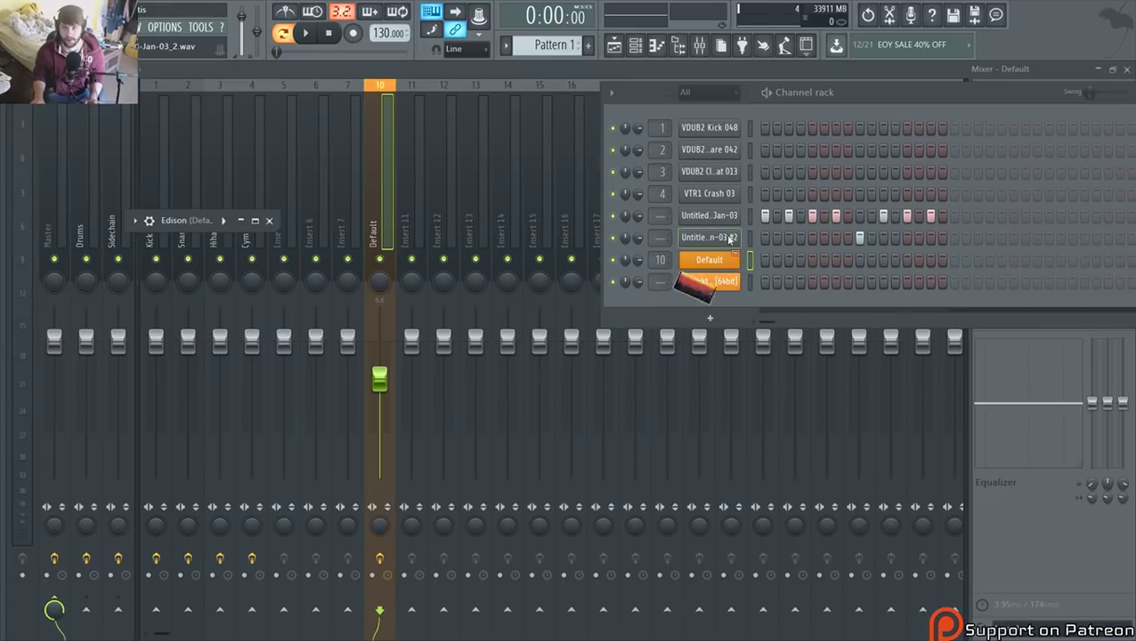
left_click_drag(730, 240, 723, 216)
left_click(710, 216)
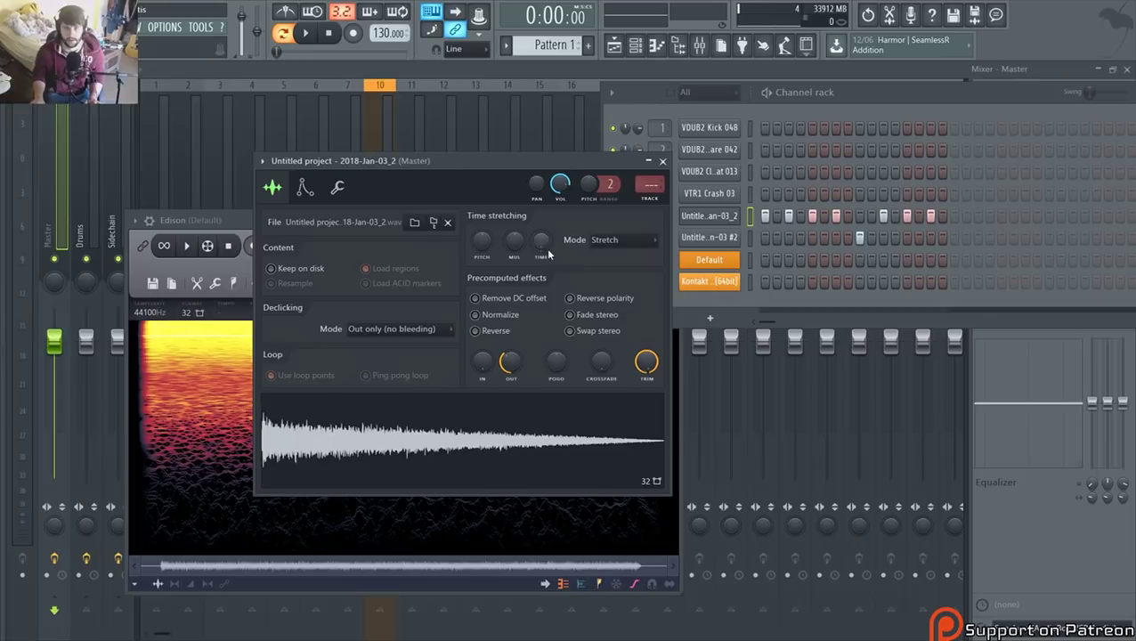
- Set the sample's time-stretching mode to Stretch
right_click(540, 242)
left_click(617, 239)
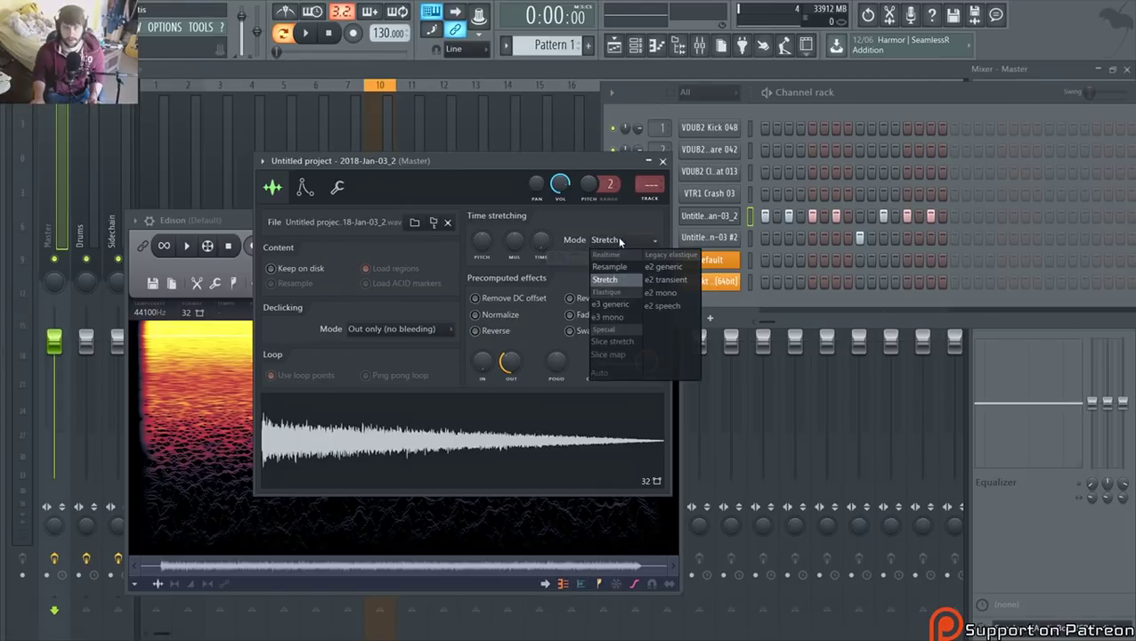
left_click(617, 282)
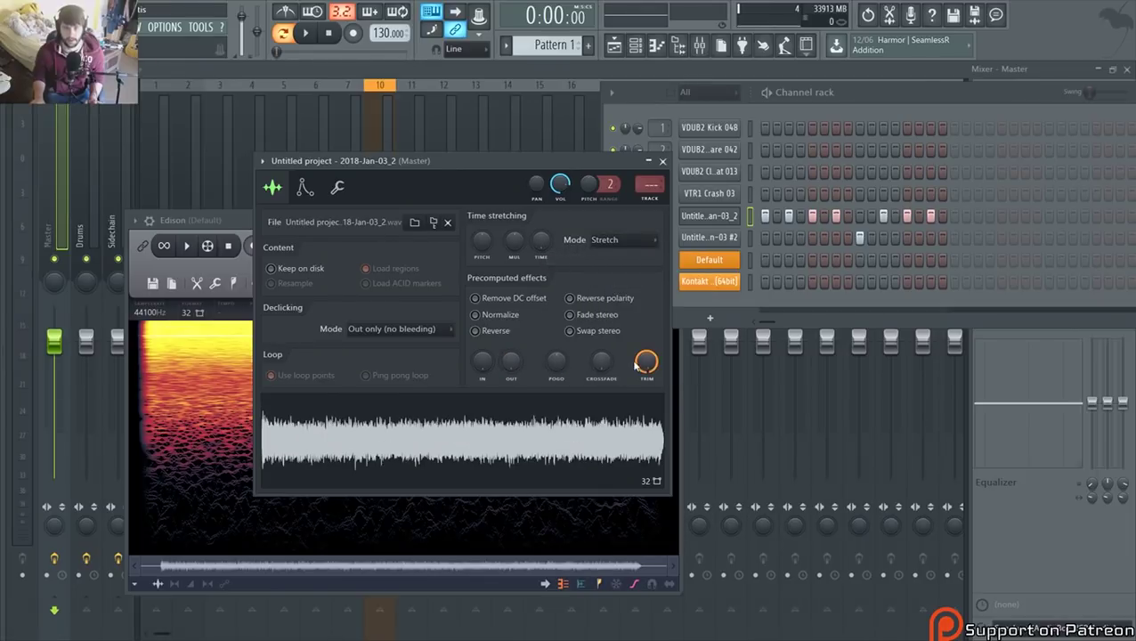
- Adjust the sample's trim and raise its fade-out so the noise decays to silence, then audition it
left_click_drag(635, 365, 640, 388)
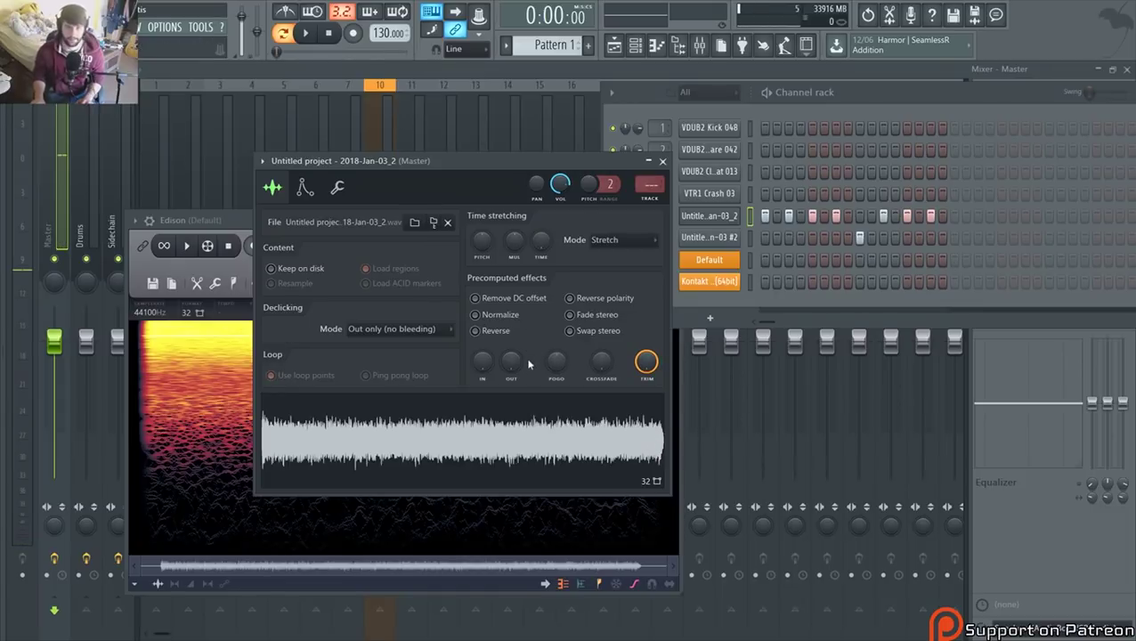
left_click_drag(511, 361, 511, 336)
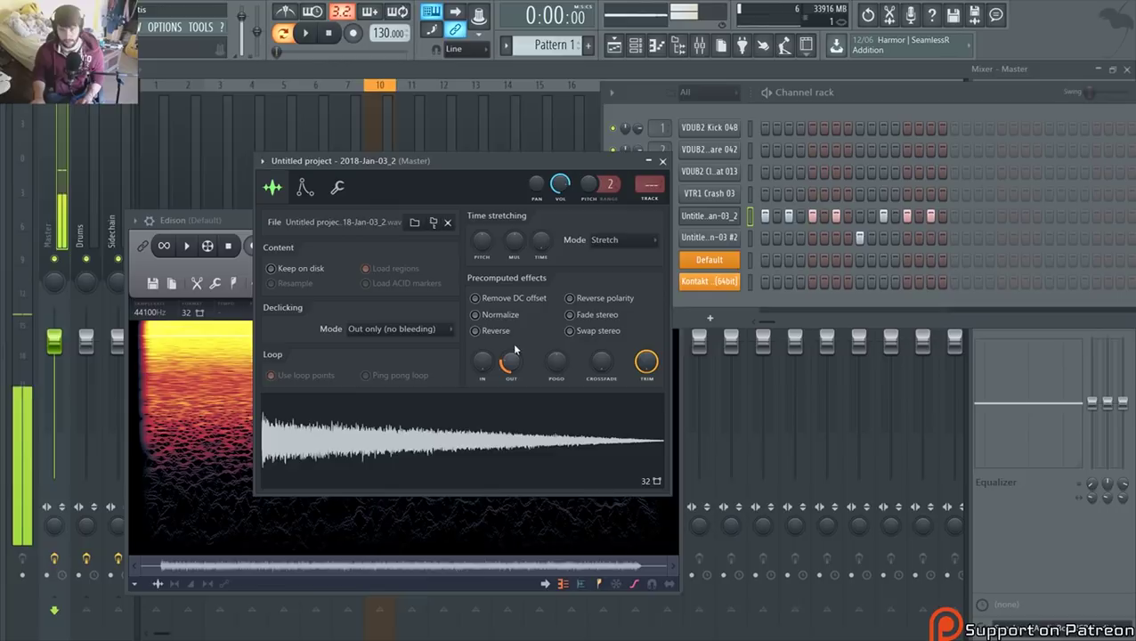
left_click_drag(512, 357, 512, 348)
left_click(520, 426)
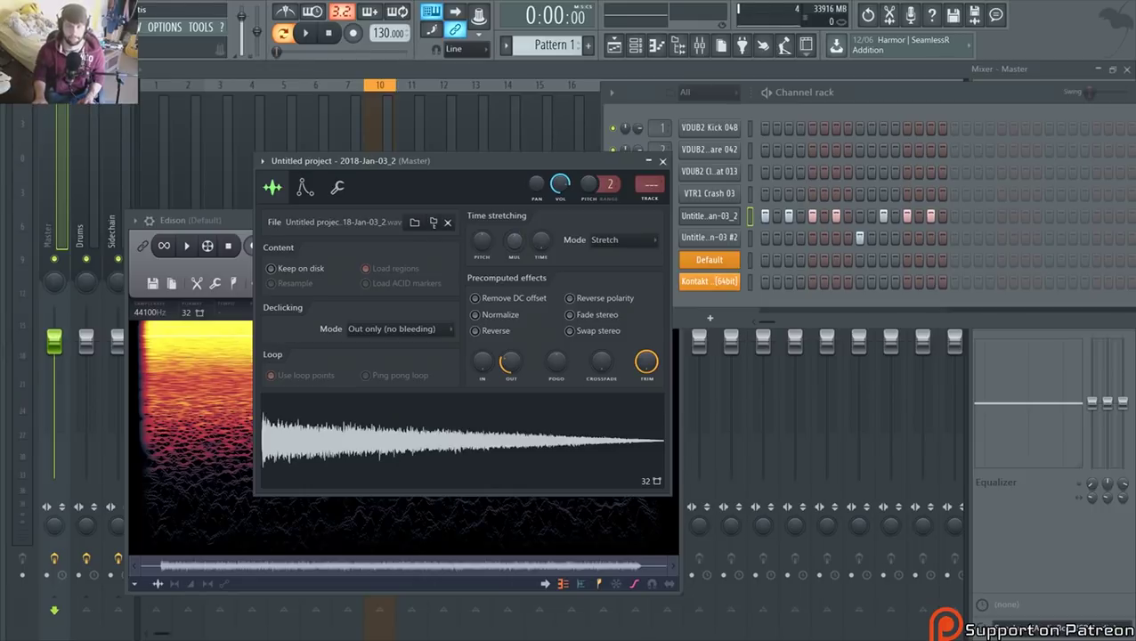
- Try the e2 generic time-stretching mode on the sample, then return it to Stretch
left_click(627, 243)
left_click(663, 267)
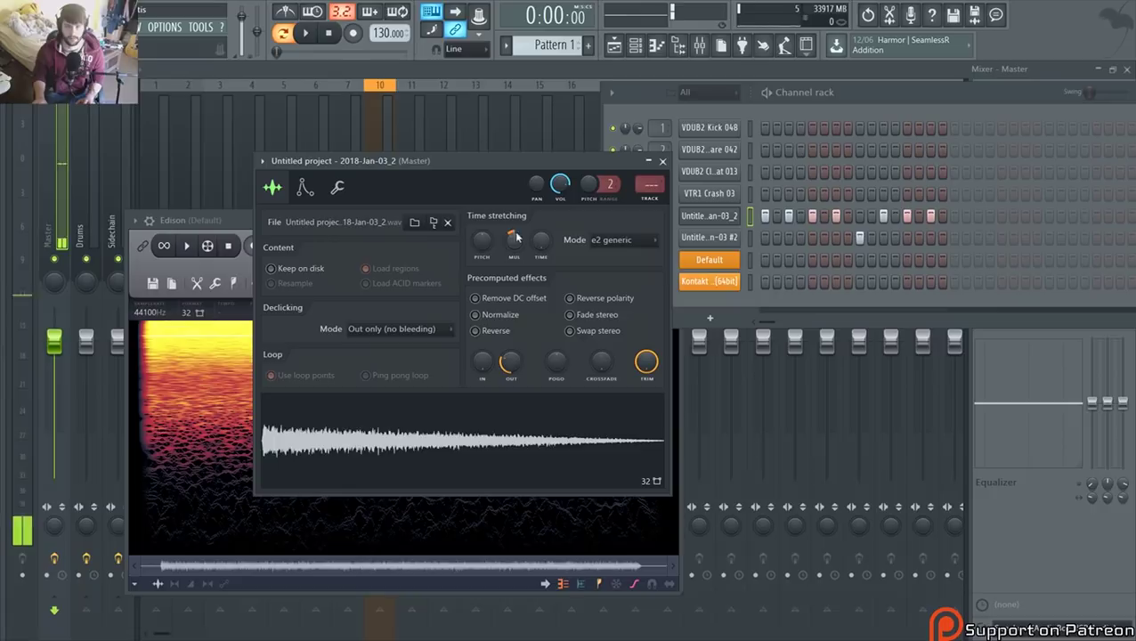
left_click(605, 240)
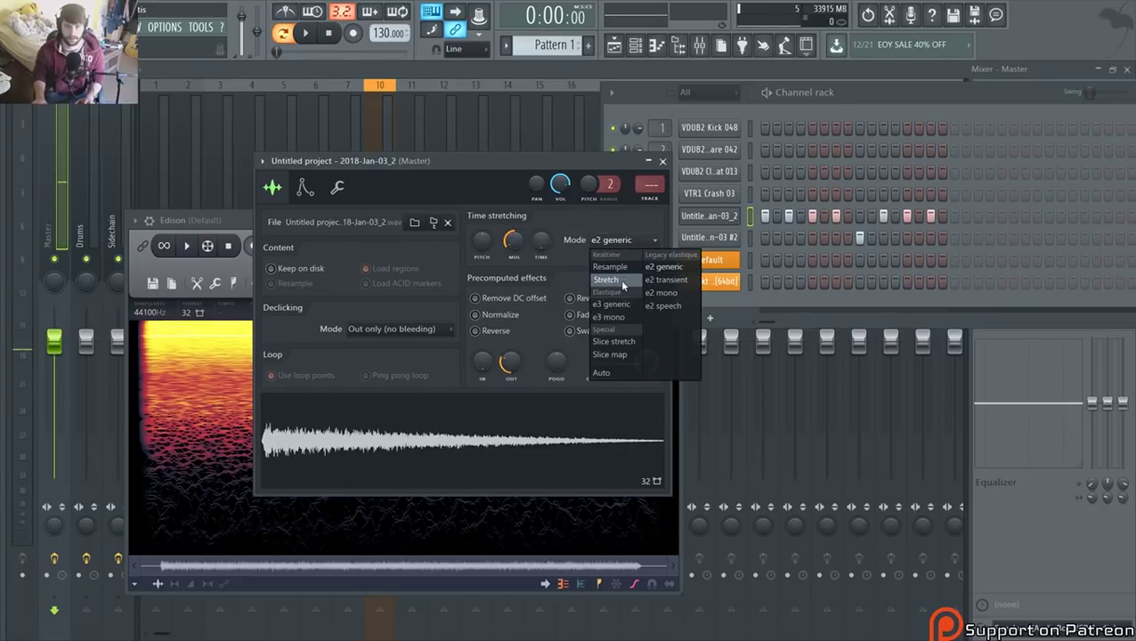
left_click(598, 270)
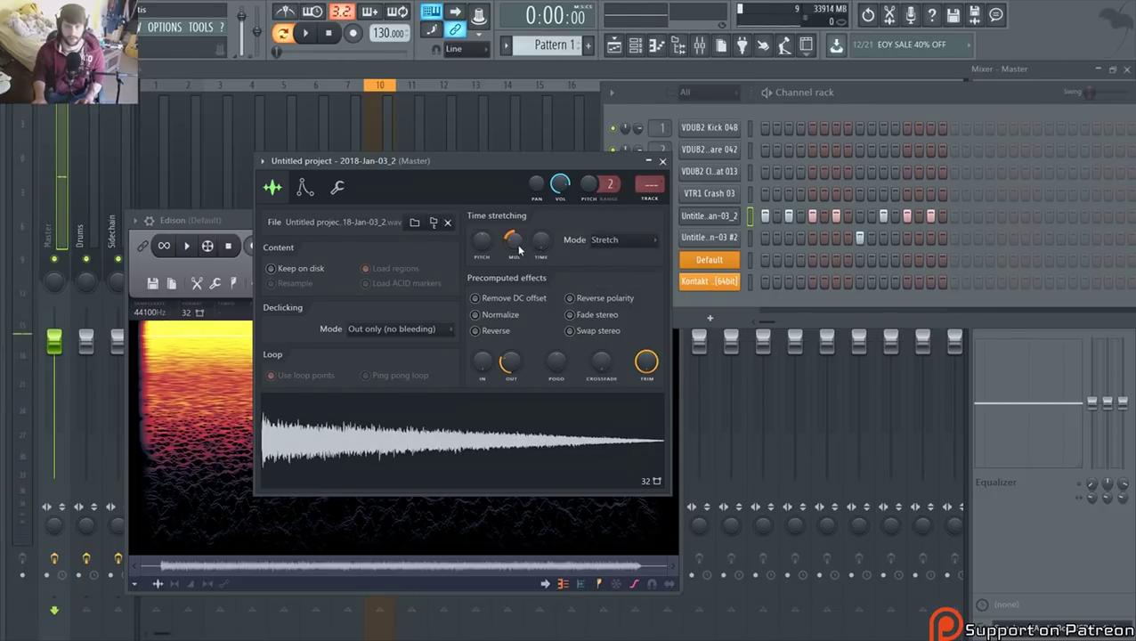
- Lower the sample's time-stretch multiplier while auditioning notes, then increase its fade-out
key("q")
key("q")
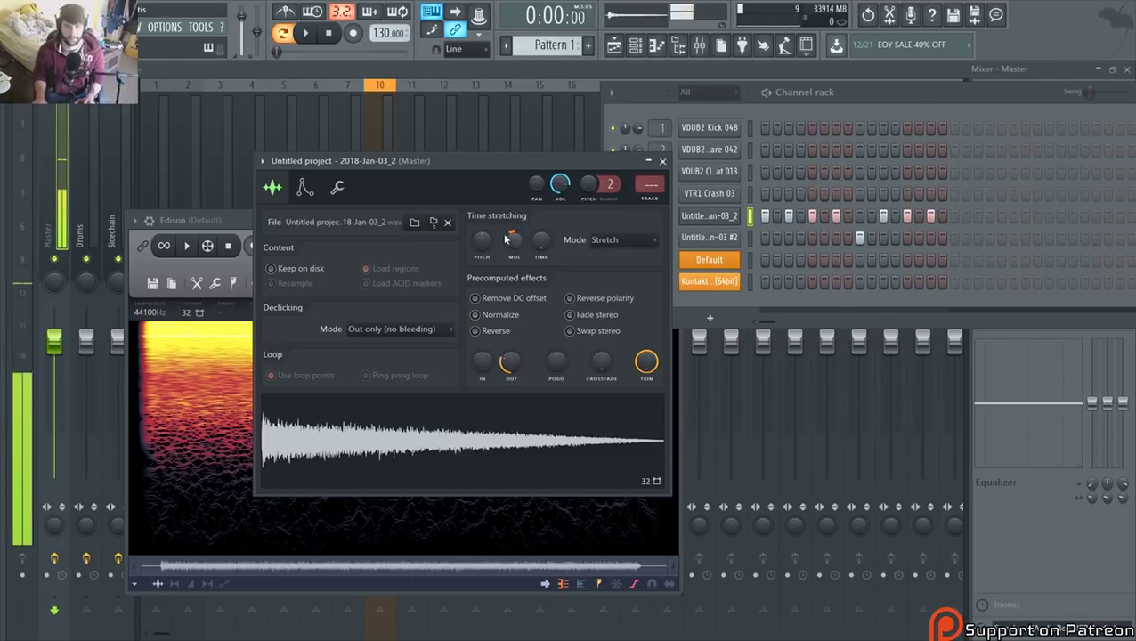
key("q")
key("q")
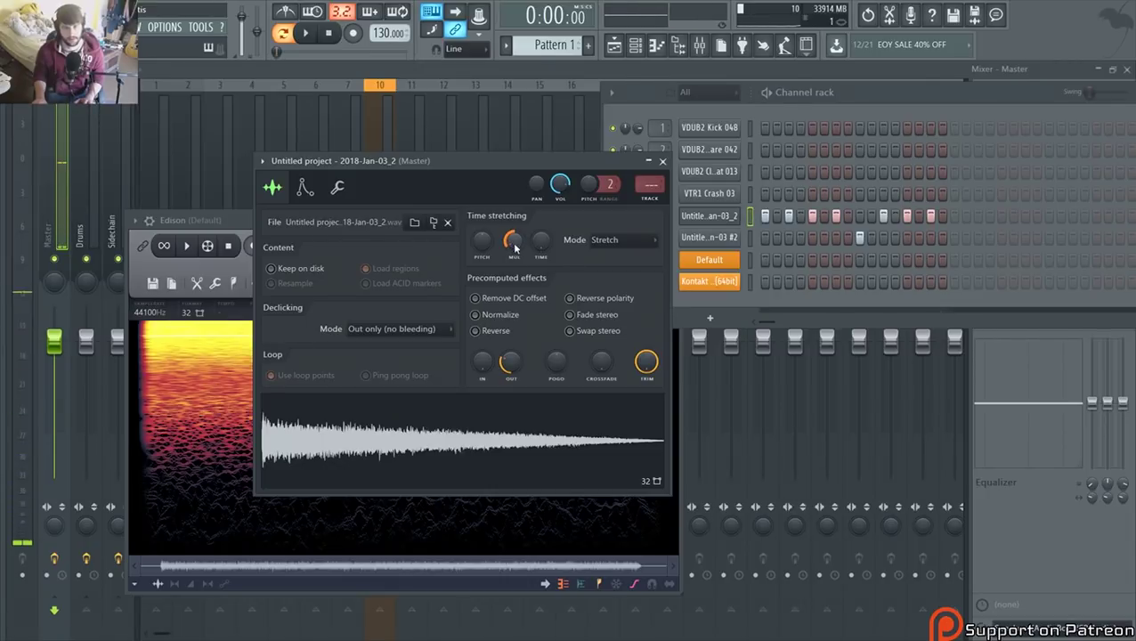
left_click_drag(501, 363, 509, 324)
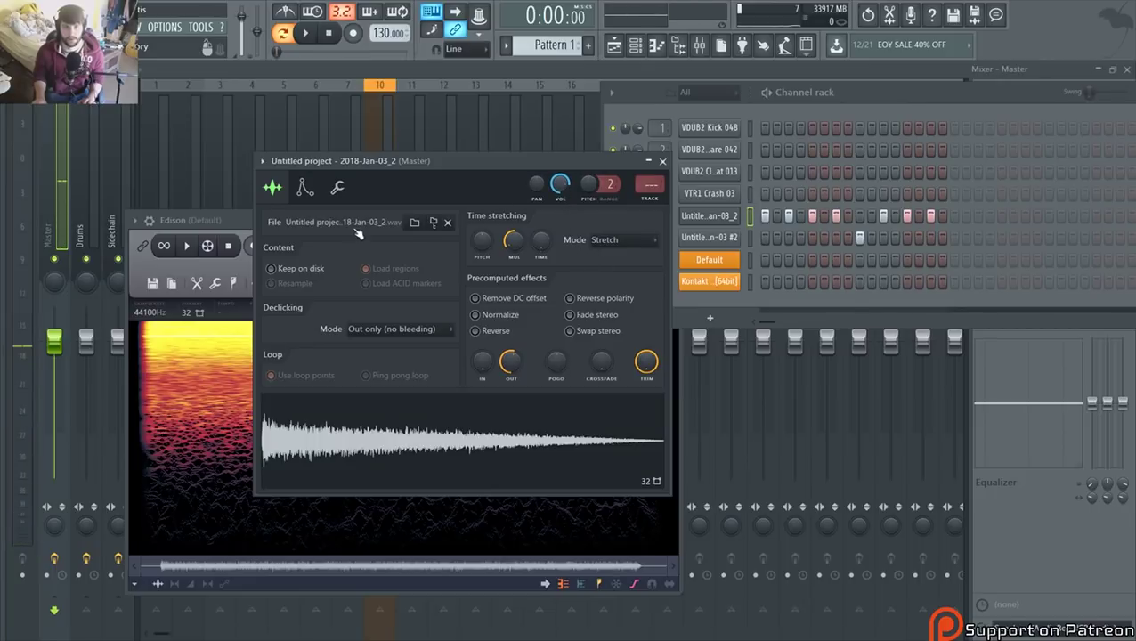
- Enable the sample's volume envelope with attack and decay at zero, then return to the sample settings
left_click(304, 187)
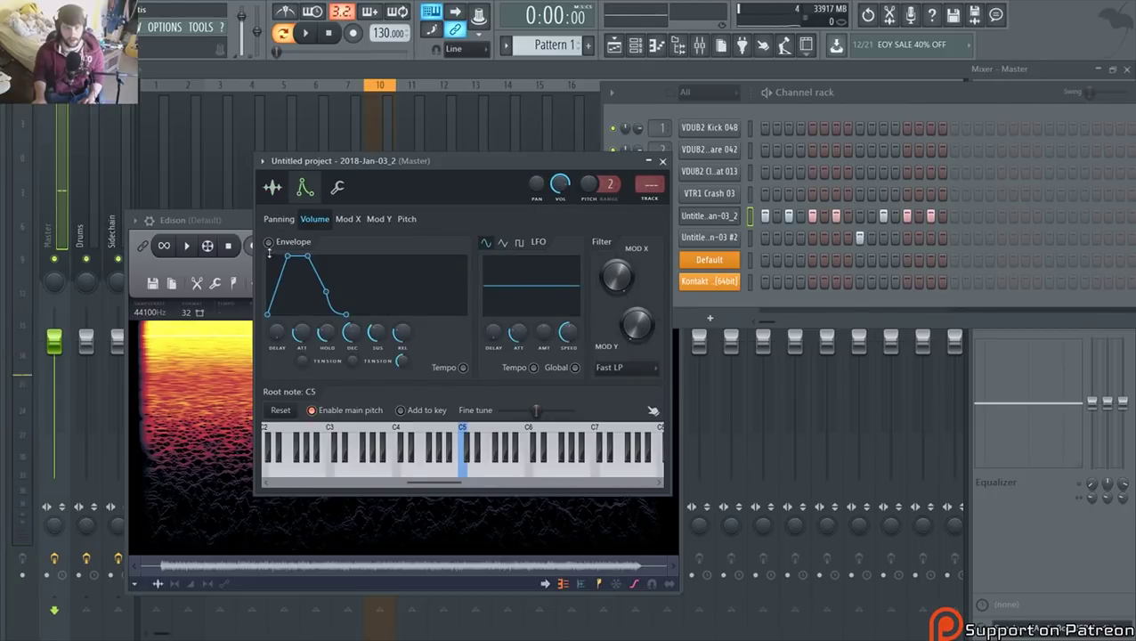
left_click_drag(305, 335, 350, 351)
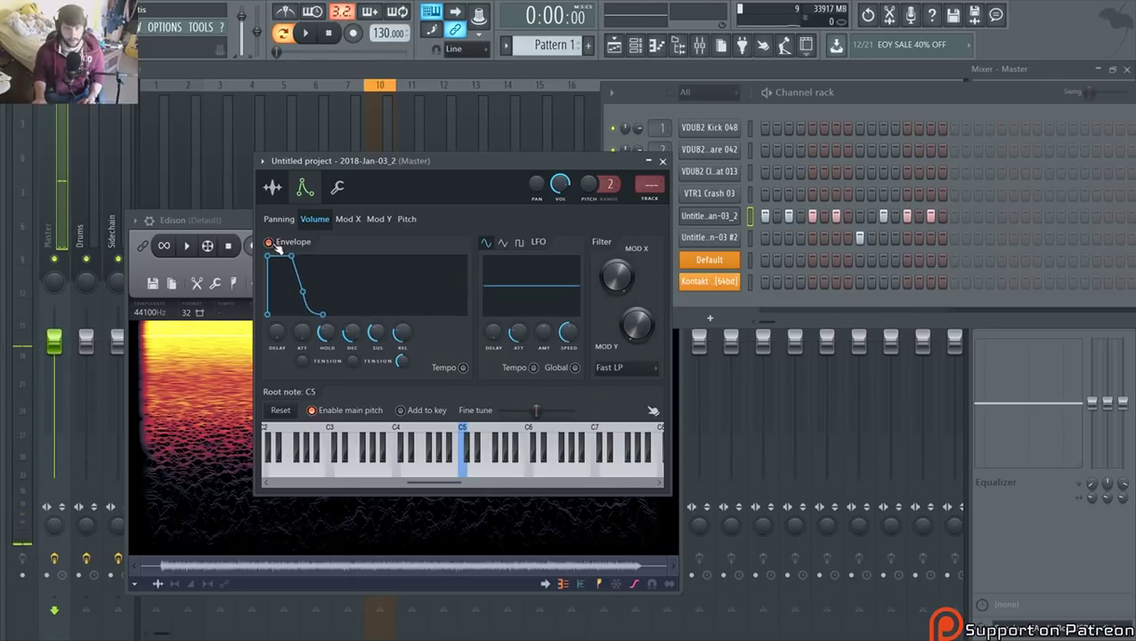
left_click(273, 187)
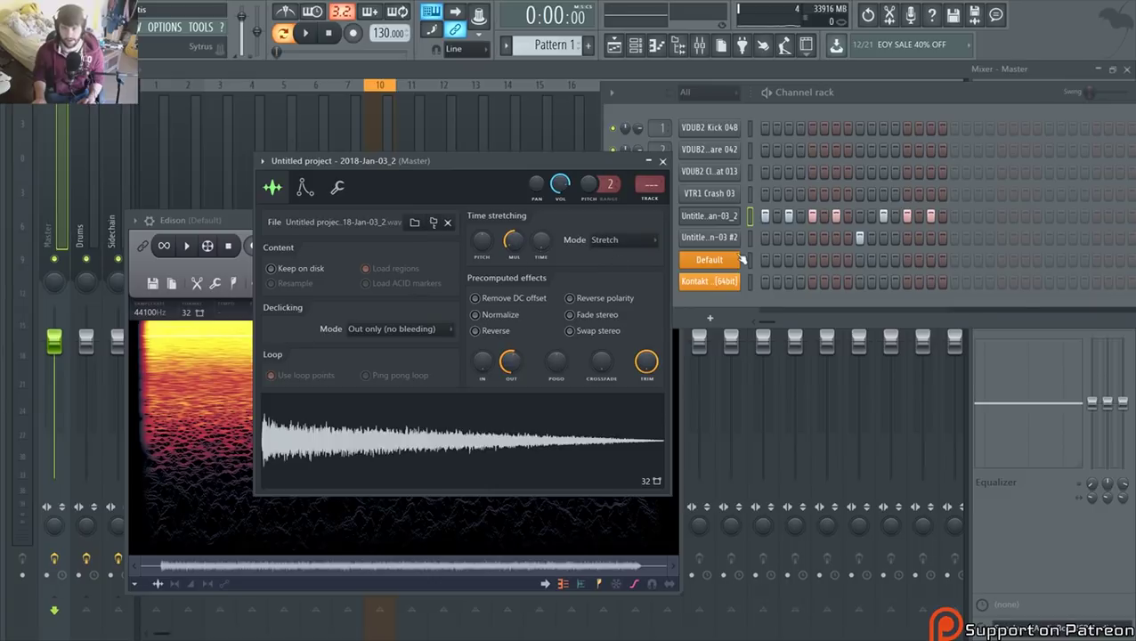
- Delete the #2 untitled sample channel, add a hit on step 9 of the remaining one and play the pattern
left_click(857, 98)
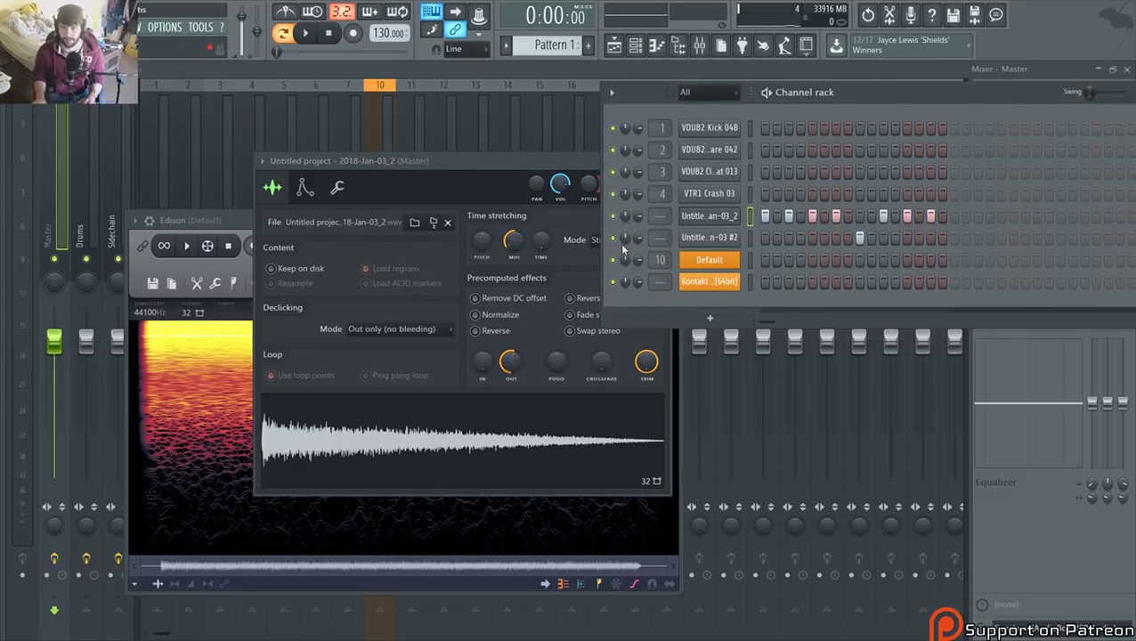
right_click(722, 238)
left_click(786, 371)
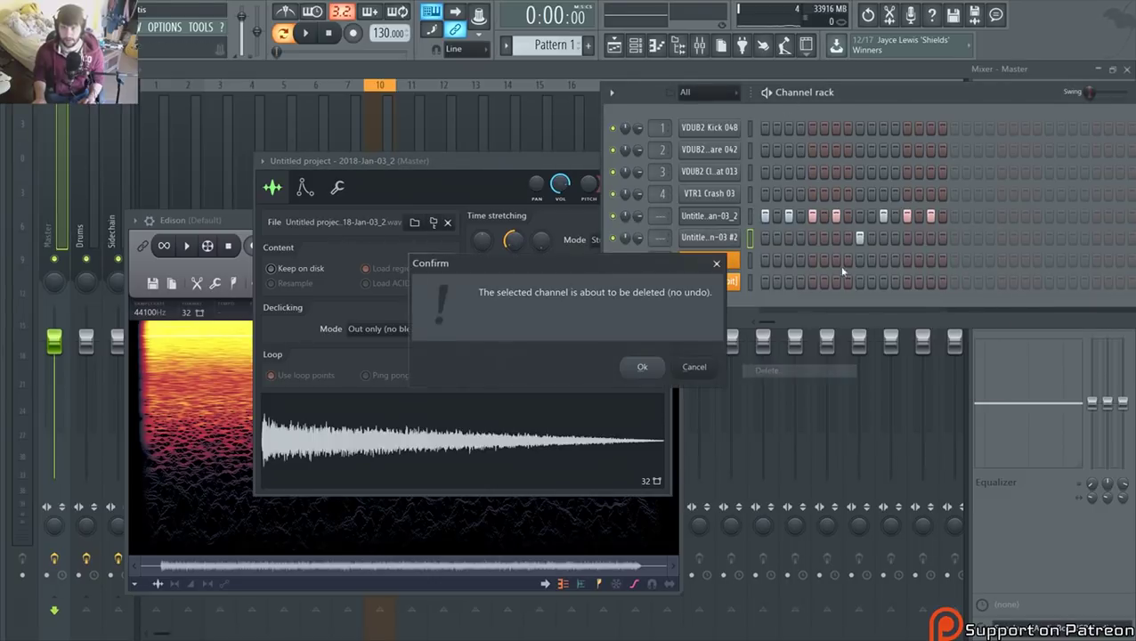
left_click(641, 367)
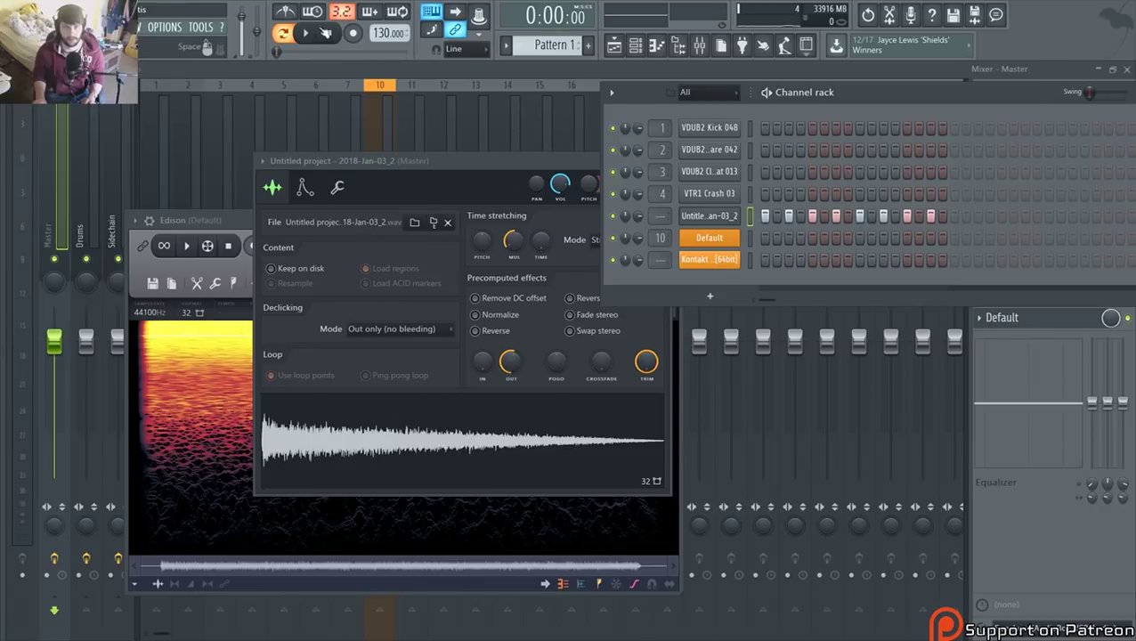
key("space")
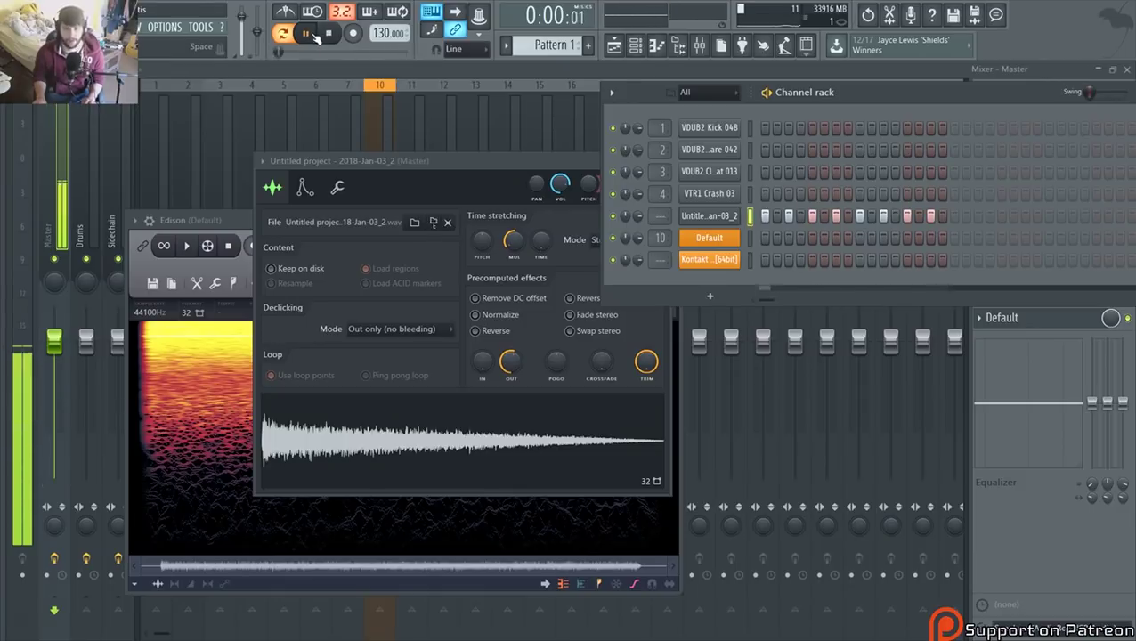
left_click(306, 33)
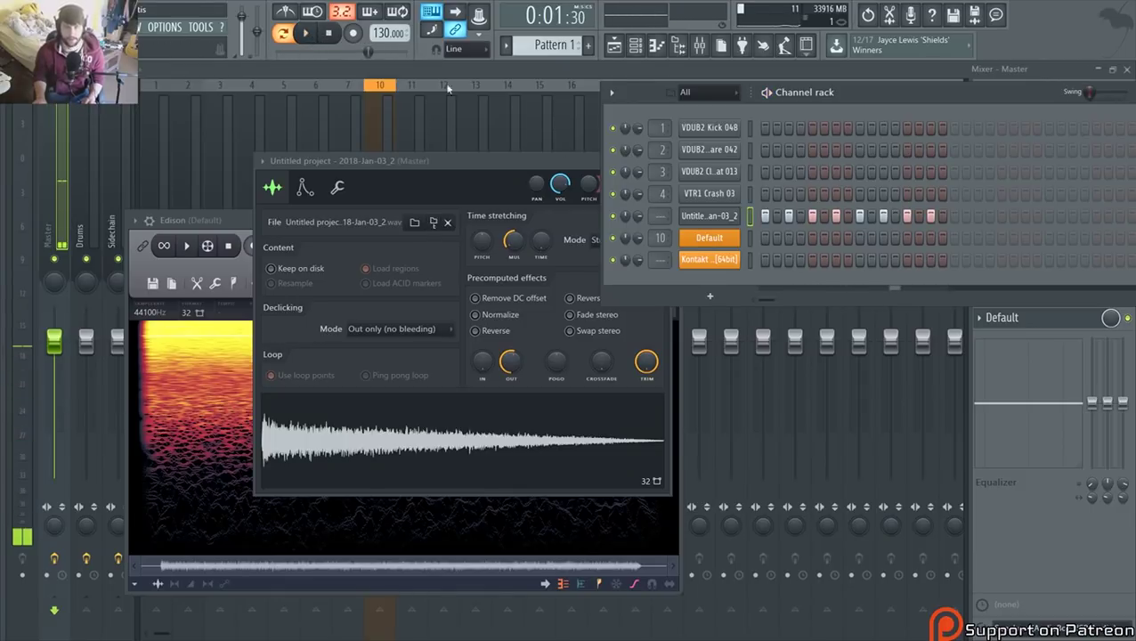
- Clone the remaining untitled sample channel, open the clone's settings and audition its sample
right_click(725, 216)
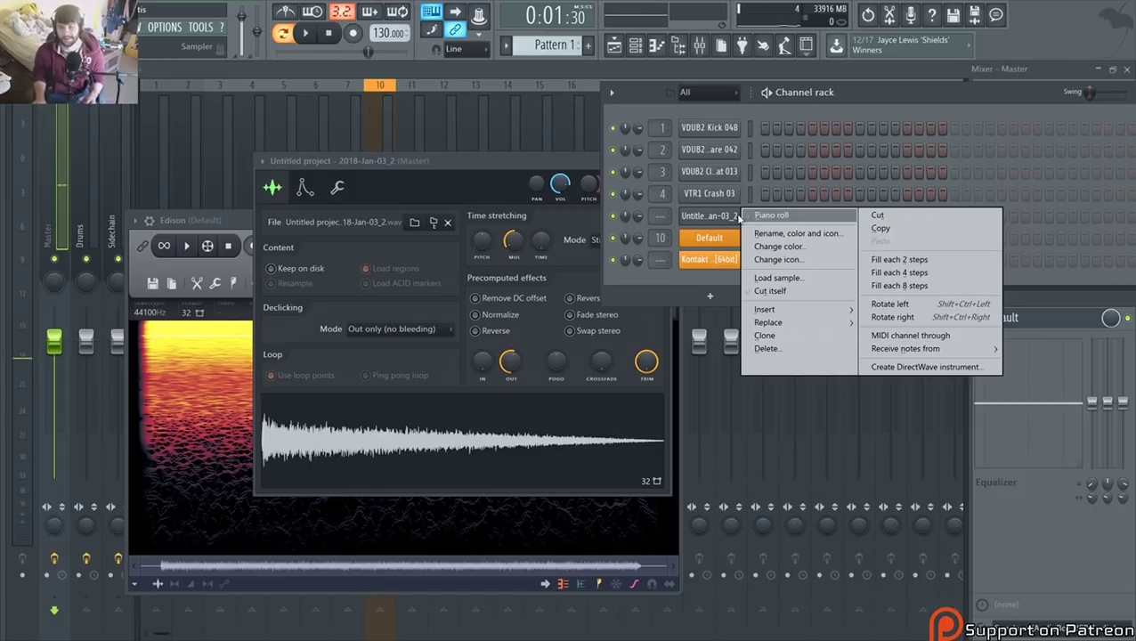
left_click(765, 336)
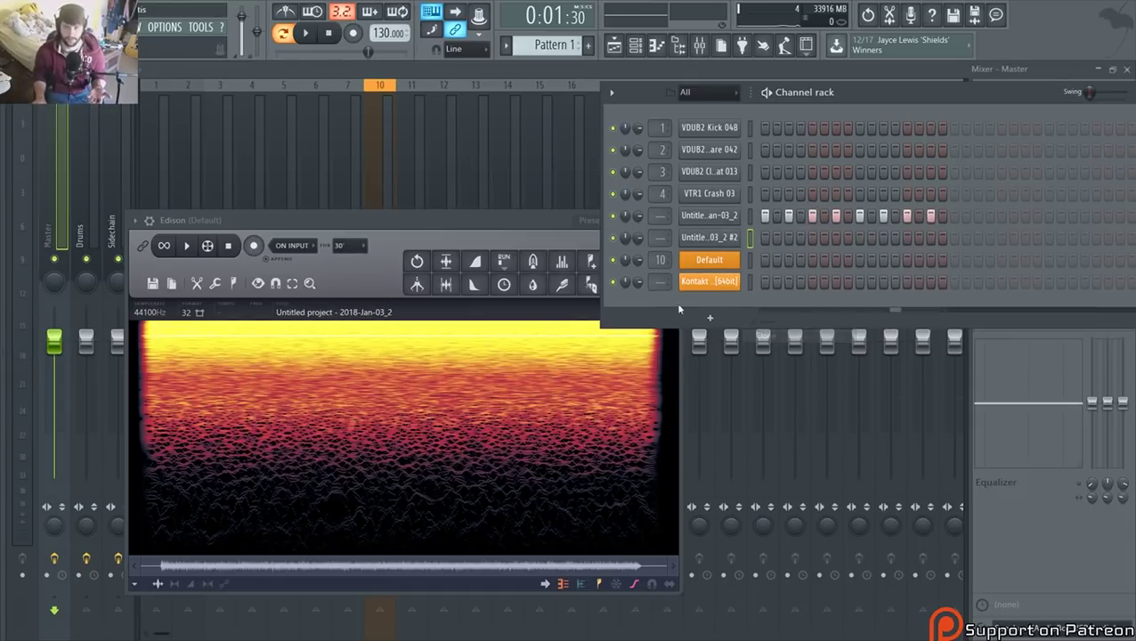
left_click(711, 237)
left_click(448, 473)
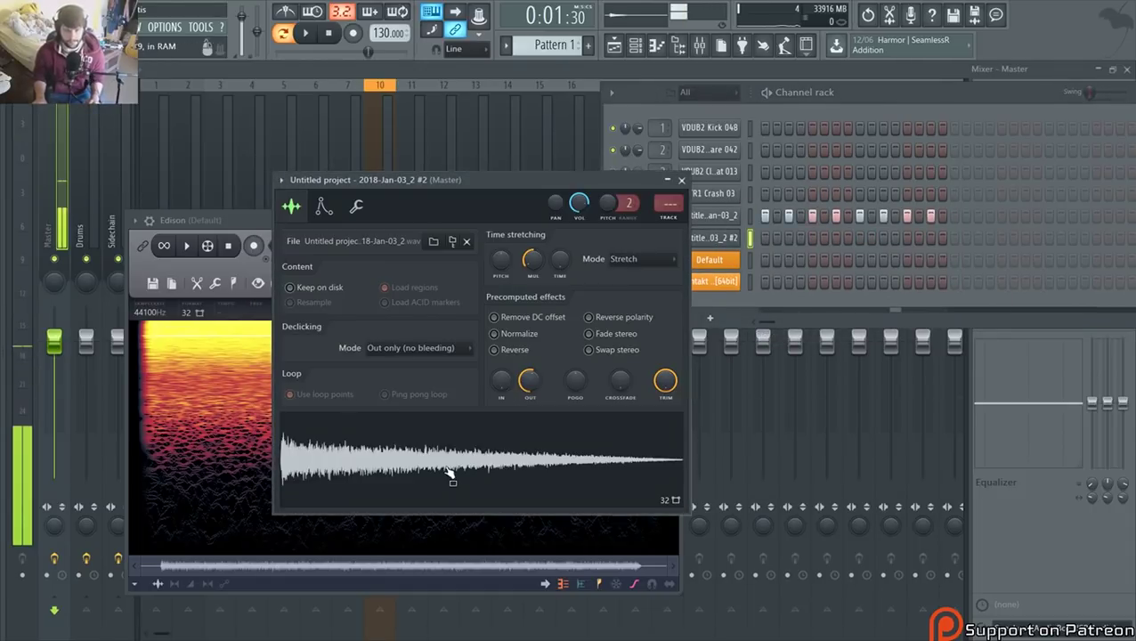
- Reduce the clone's fade-out, bring its time-stretch multiplier closer to center while auditioning it, and close Edison
left_click_drag(521, 385, 521, 419)
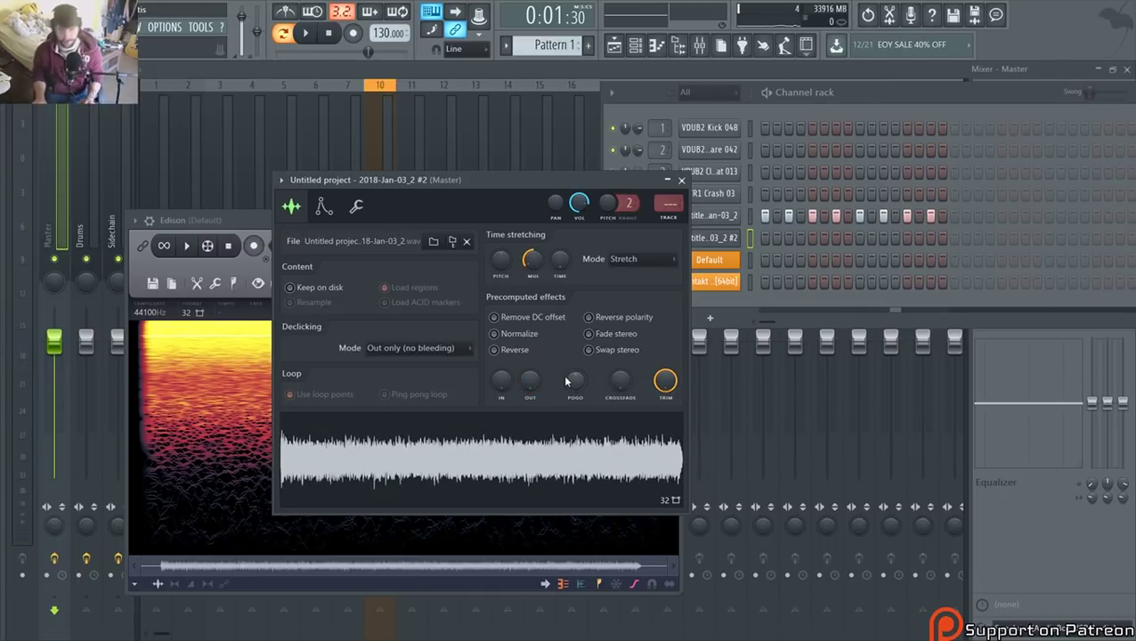
left_click(497, 436)
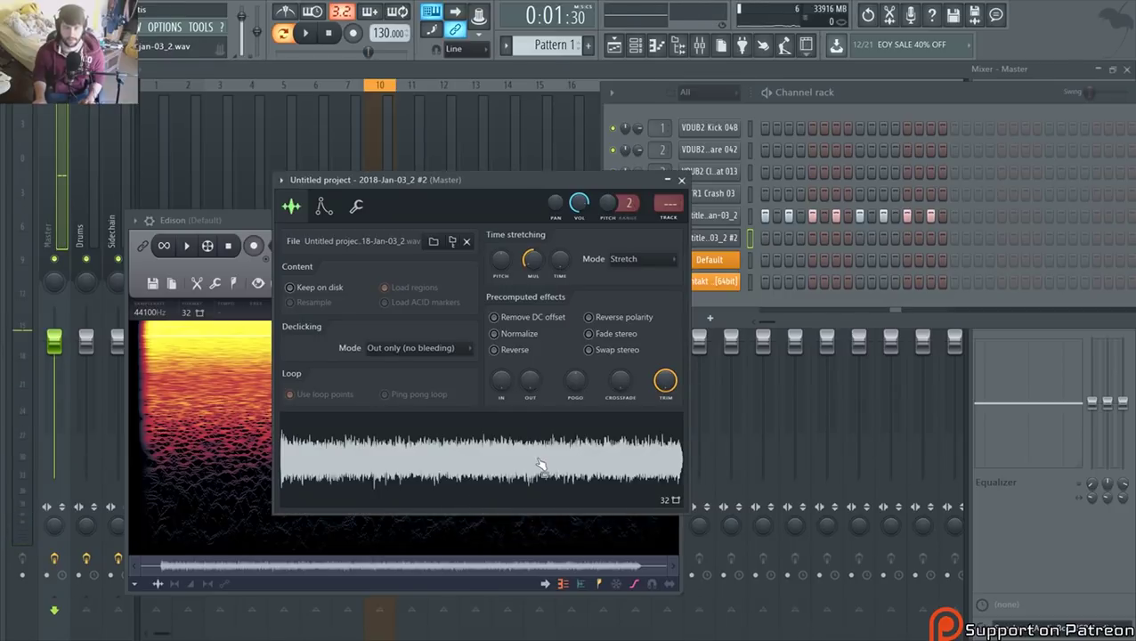
left_click(261, 222)
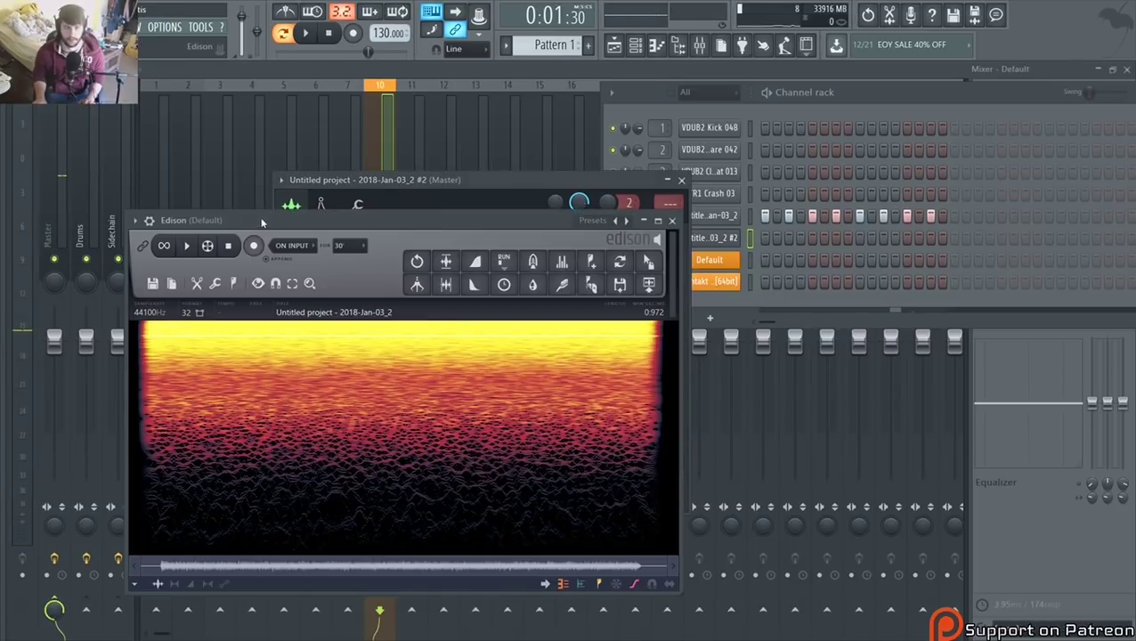
left_click(673, 222)
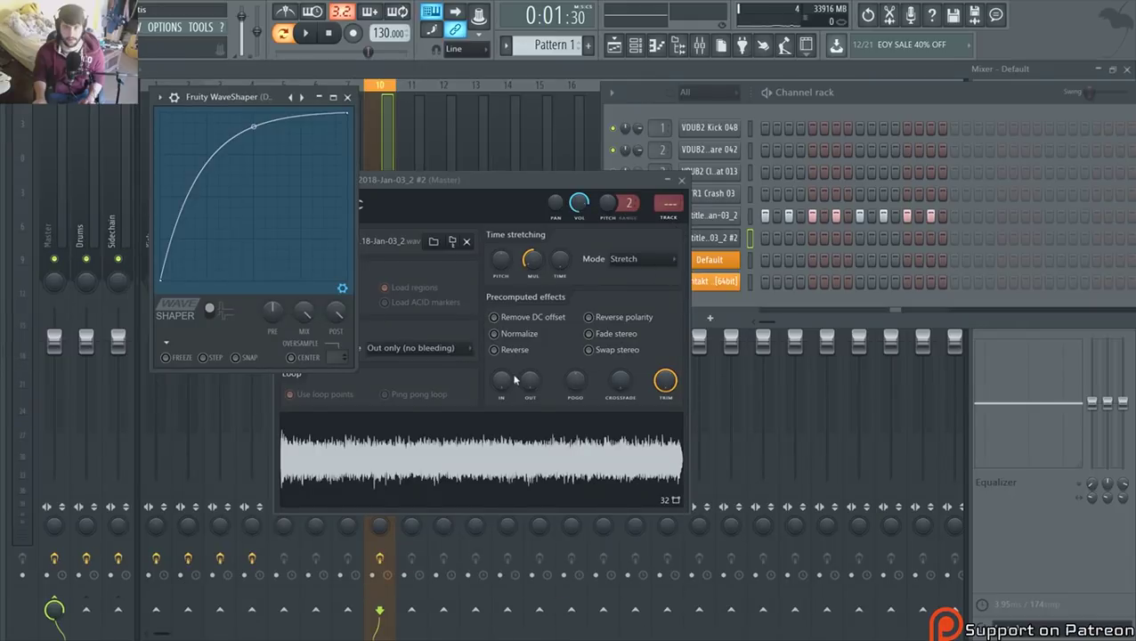
left_click(553, 476)
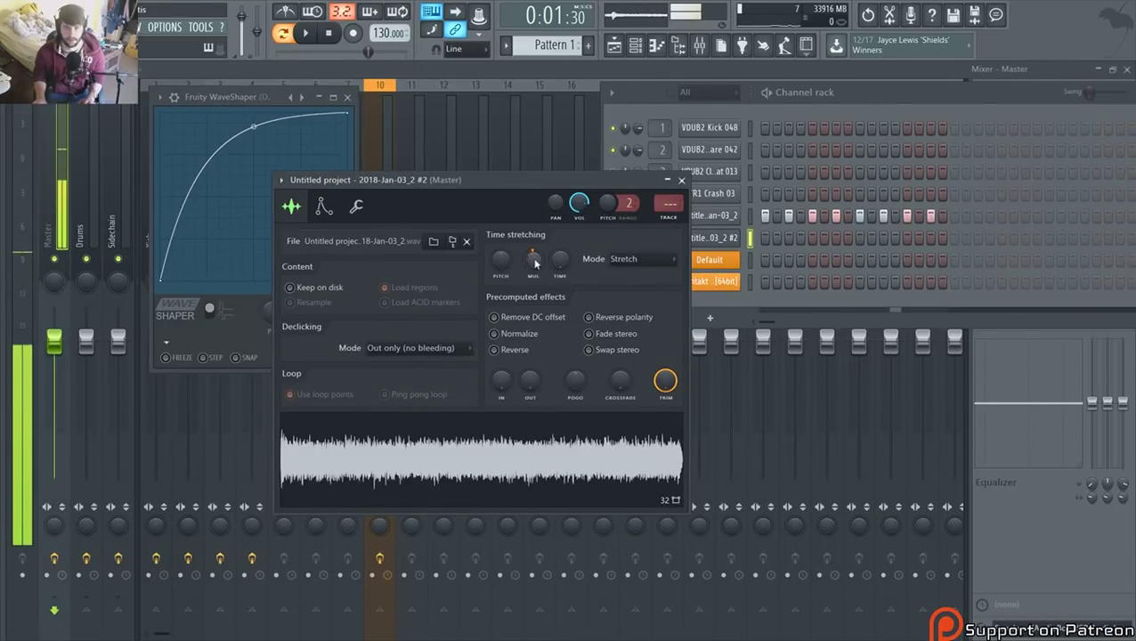
left_click_drag(535, 376, 532, 374)
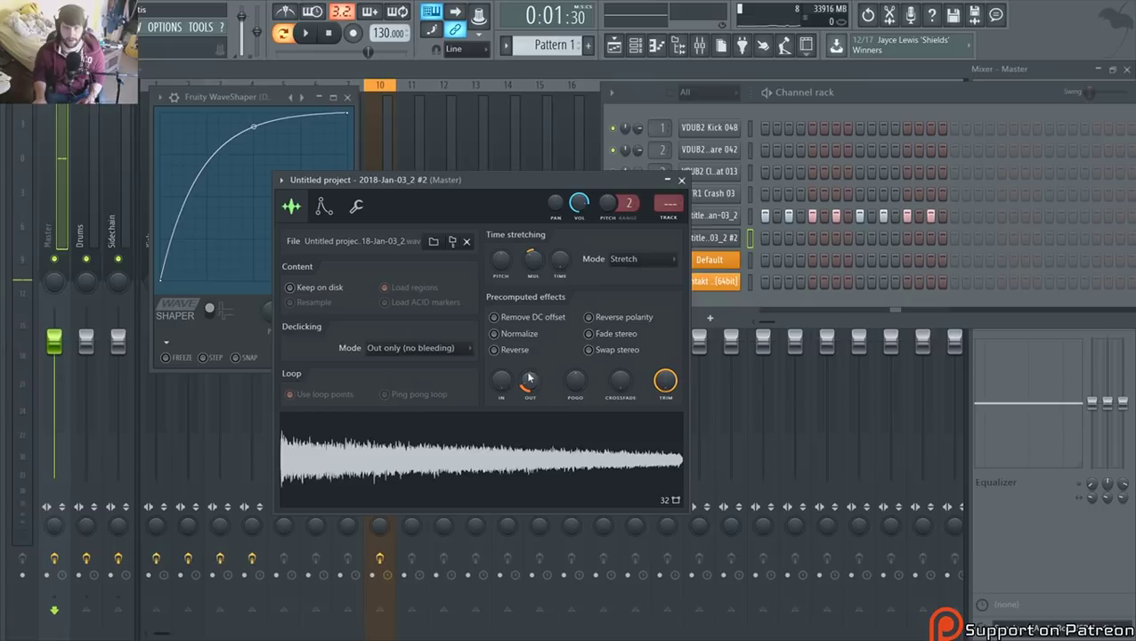
- Move the step 9 hit from the original sample channel to the clone and play the pattern
left_click(860, 233)
key("space")
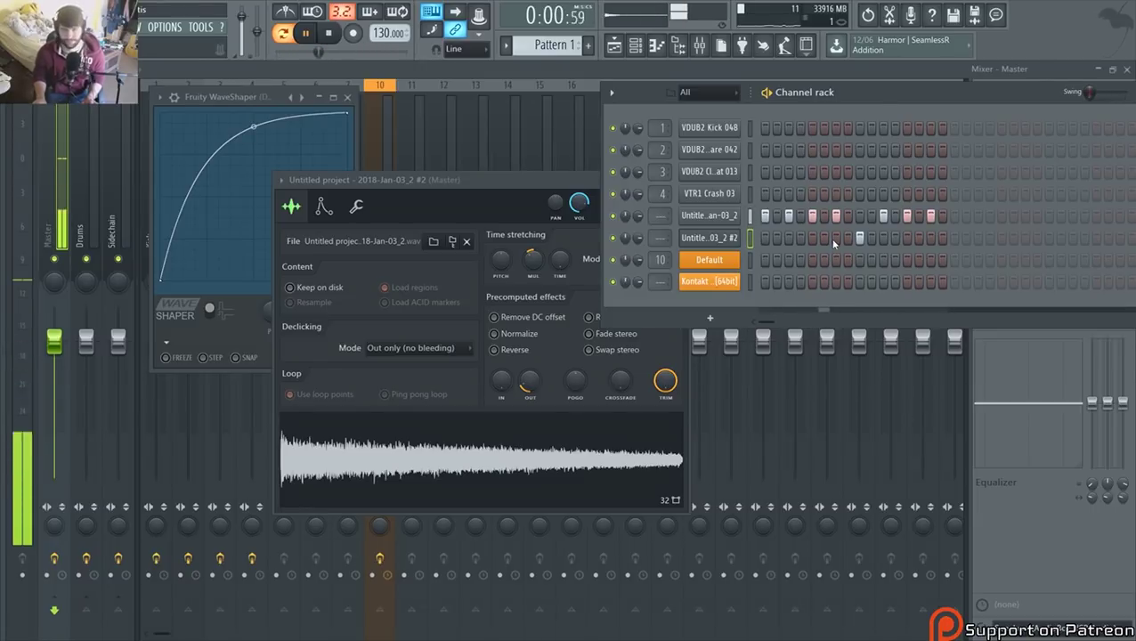
key("space")
- Lower the clone's time-stretching pitch and play the pattern to hear it
left_click(583, 193)
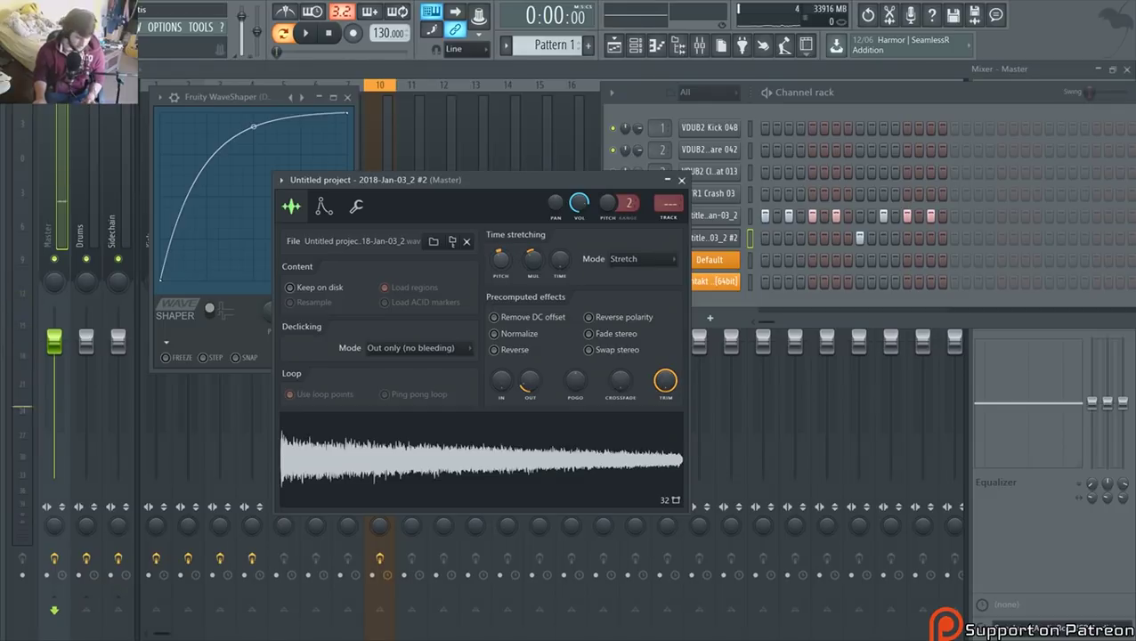
left_click_drag(498, 266, 507, 261)
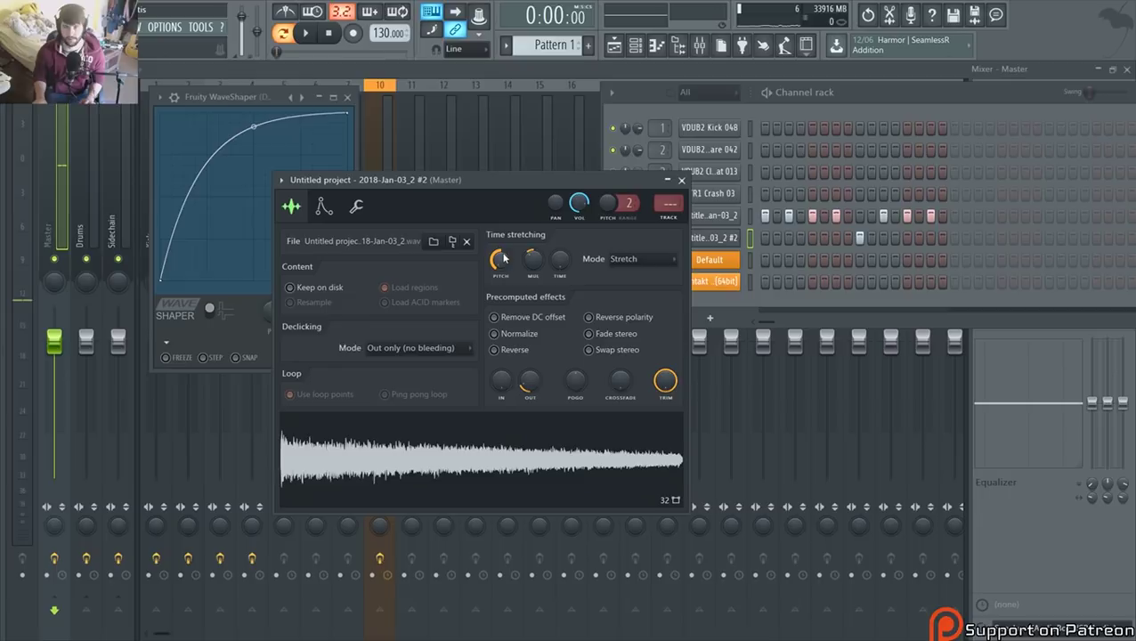
key("space")
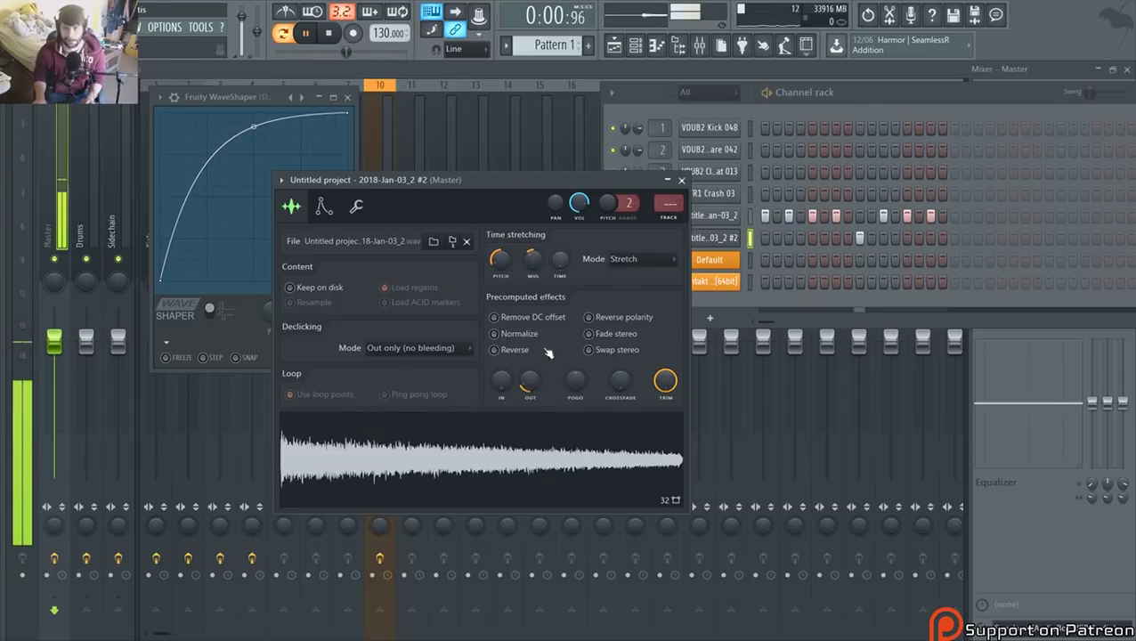
- Try a longer fade-out on the clone's sample while the pattern plays, bring it back down and stop playback
left_click_drag(528, 387, 528, 383)
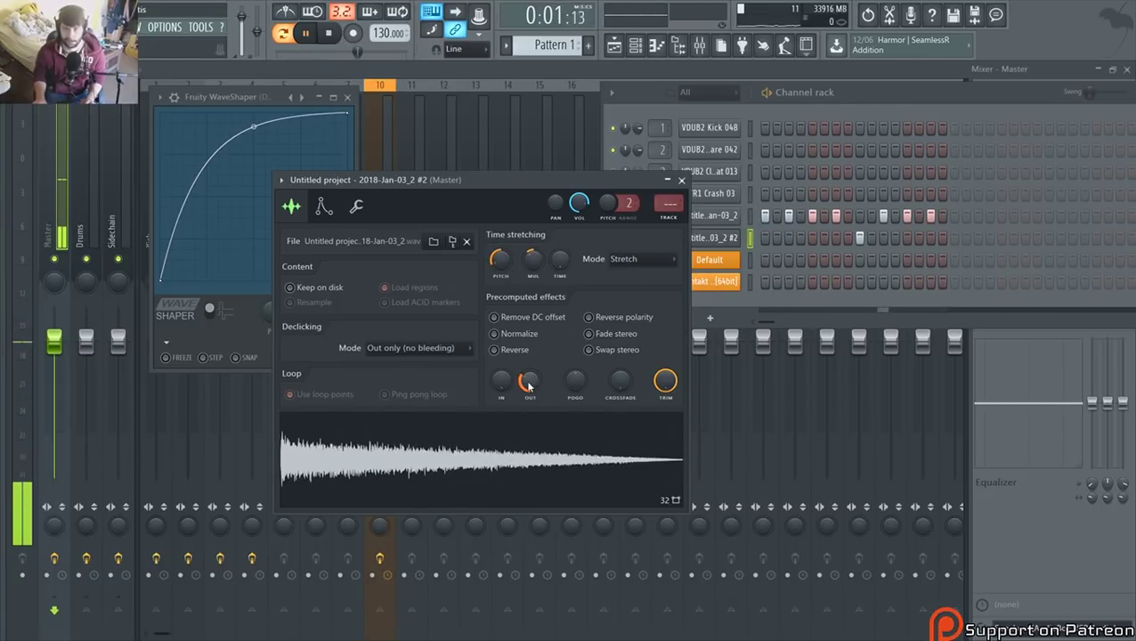
scroll(528, 381, "down", 3)
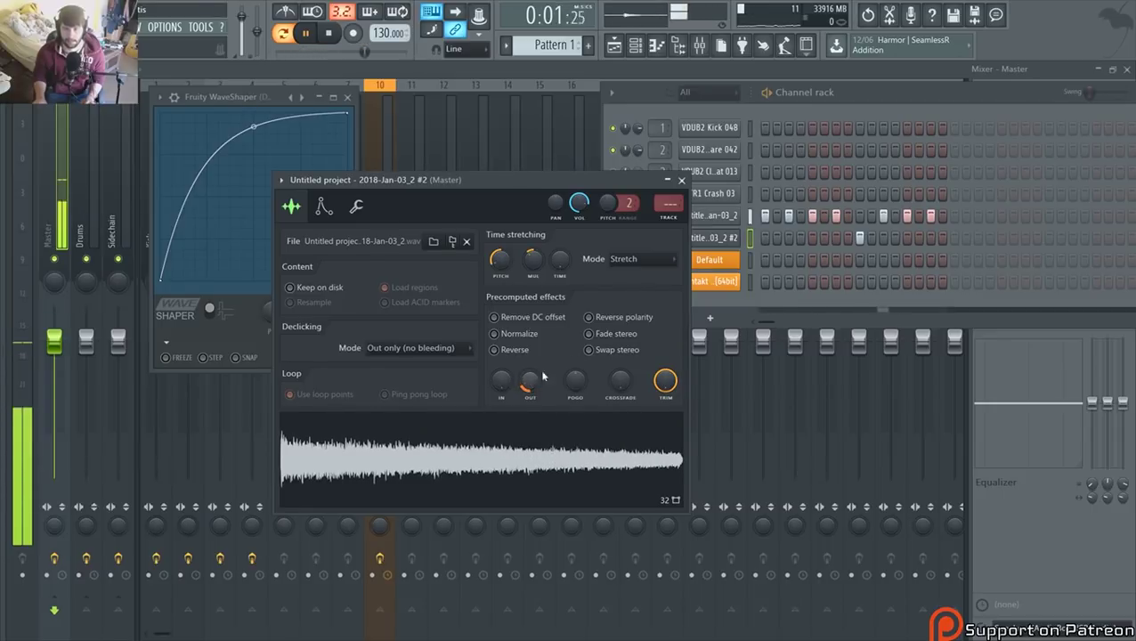
key("space")
left_click(860, 101)
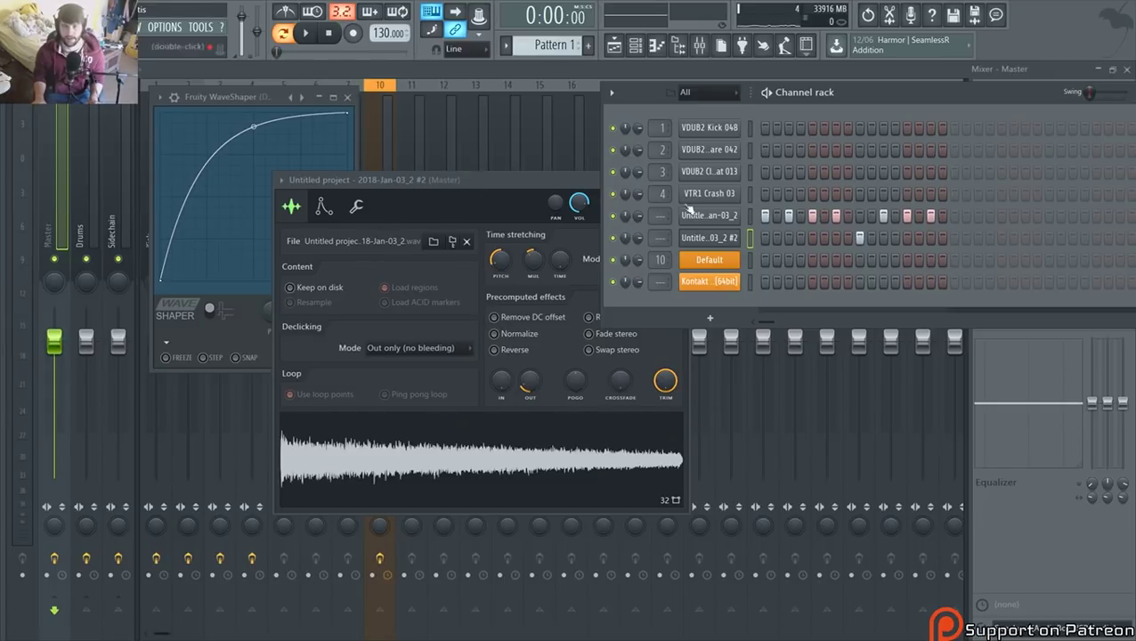
- Hide the mixer and open the VEH4 Hihats Closed folder inside Vengeance House's VEH4 Cymbals in the browser
left_click(706, 47)
left_click(705, 47)
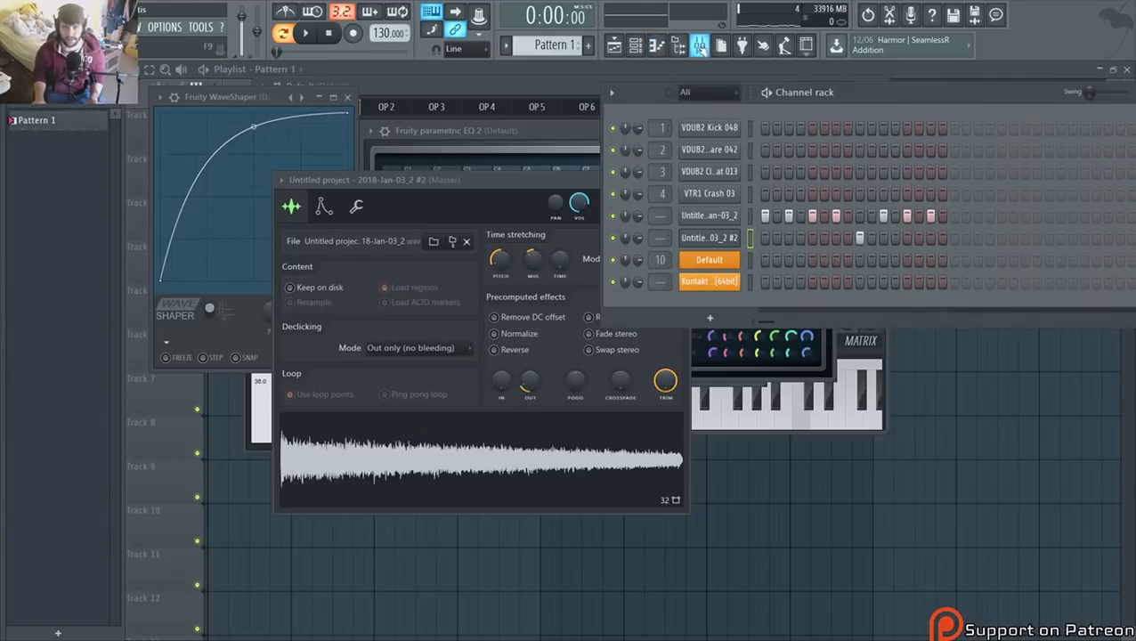
mouse_move(1, 272)
left_click(45, 89)
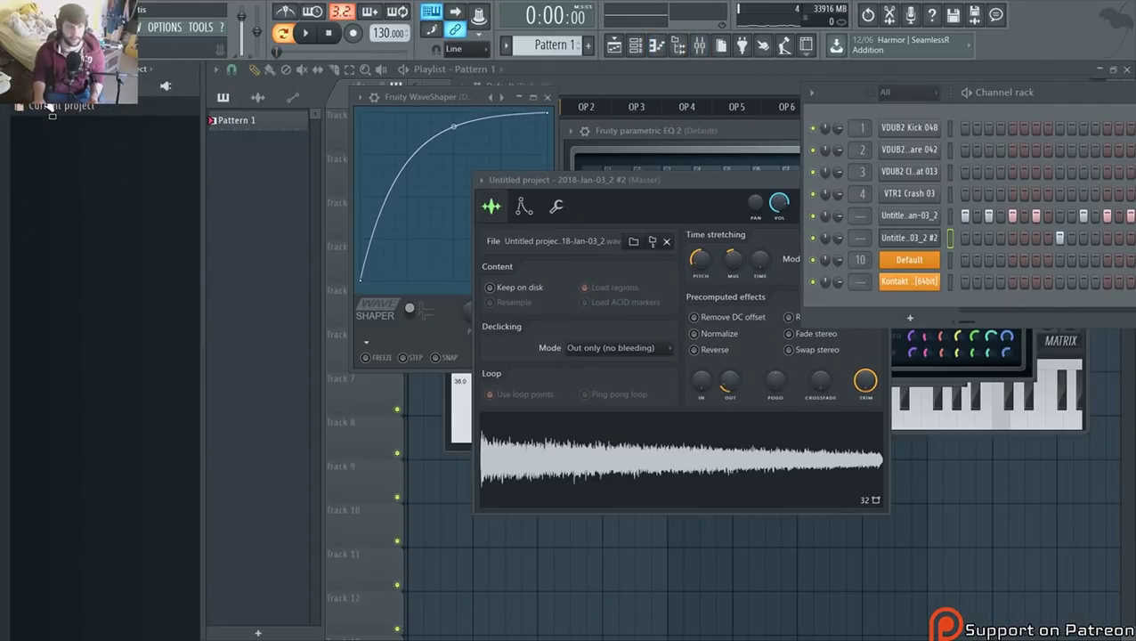
scroll(125, 347, "up", 12)
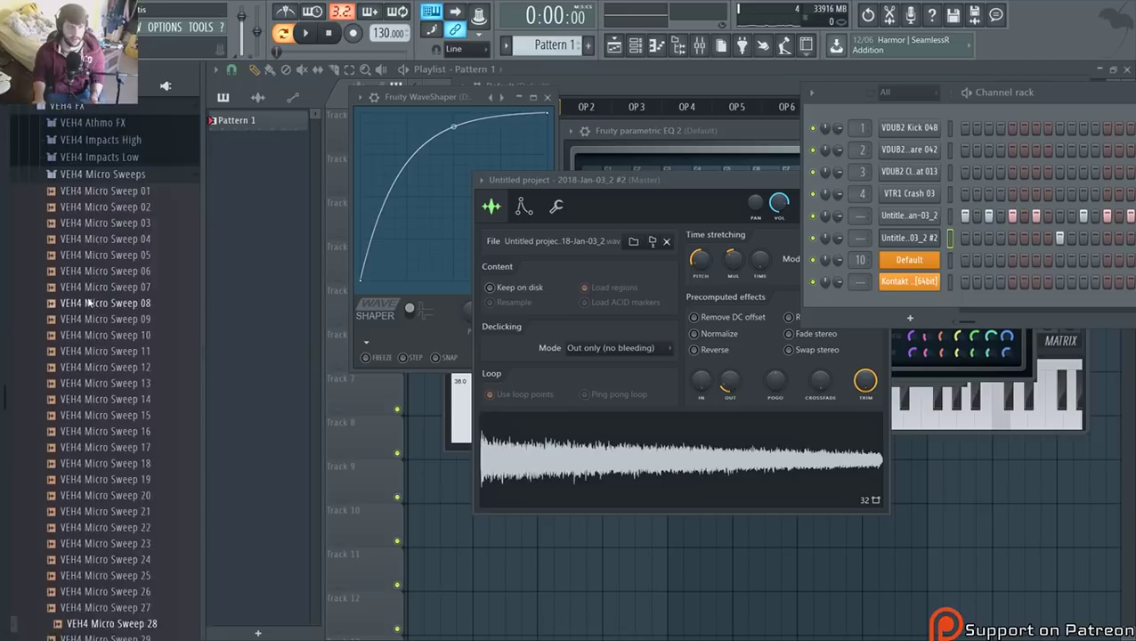
left_click(108, 364)
left_click(104, 349)
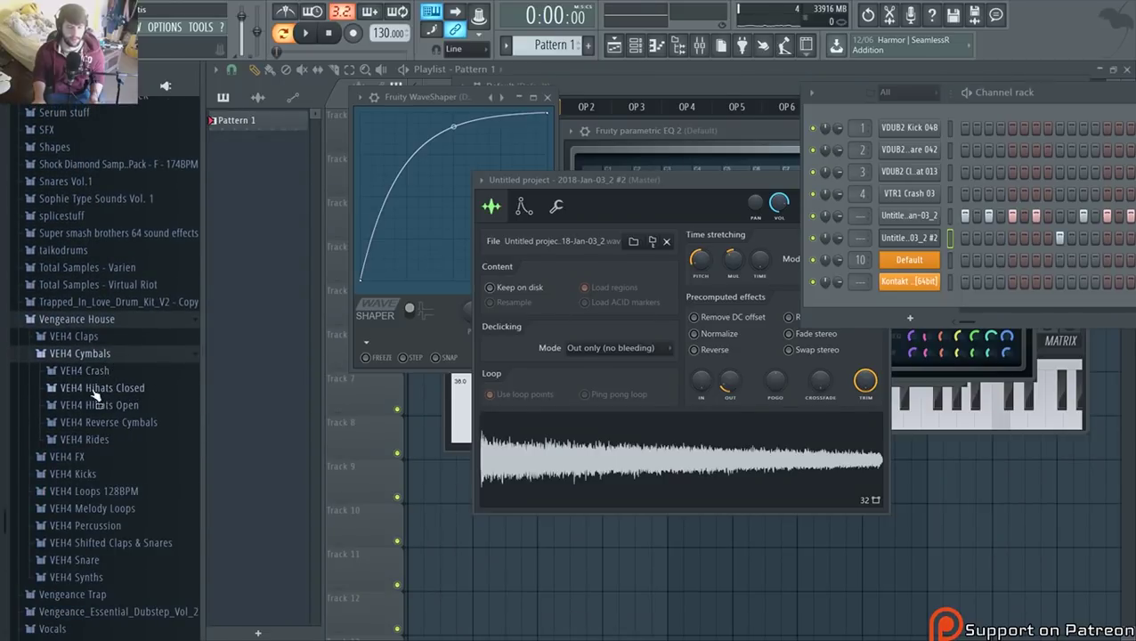
left_click(120, 388)
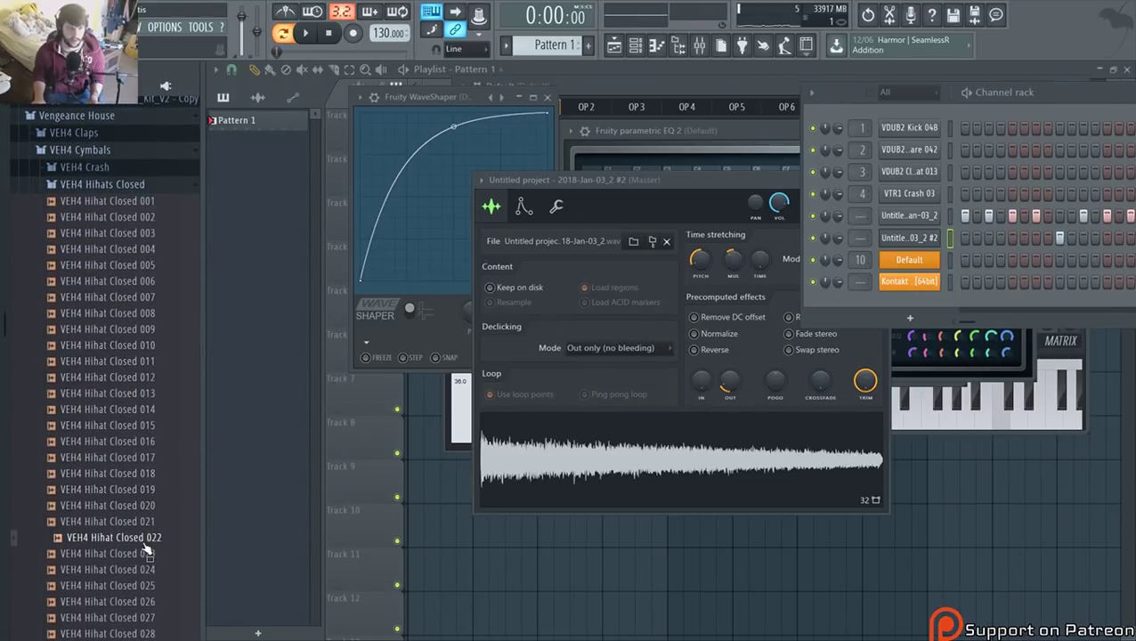
- Audition the VEH4 closed hi-hat samples further down the folder as references
scroll(142, 561, "down", 4)
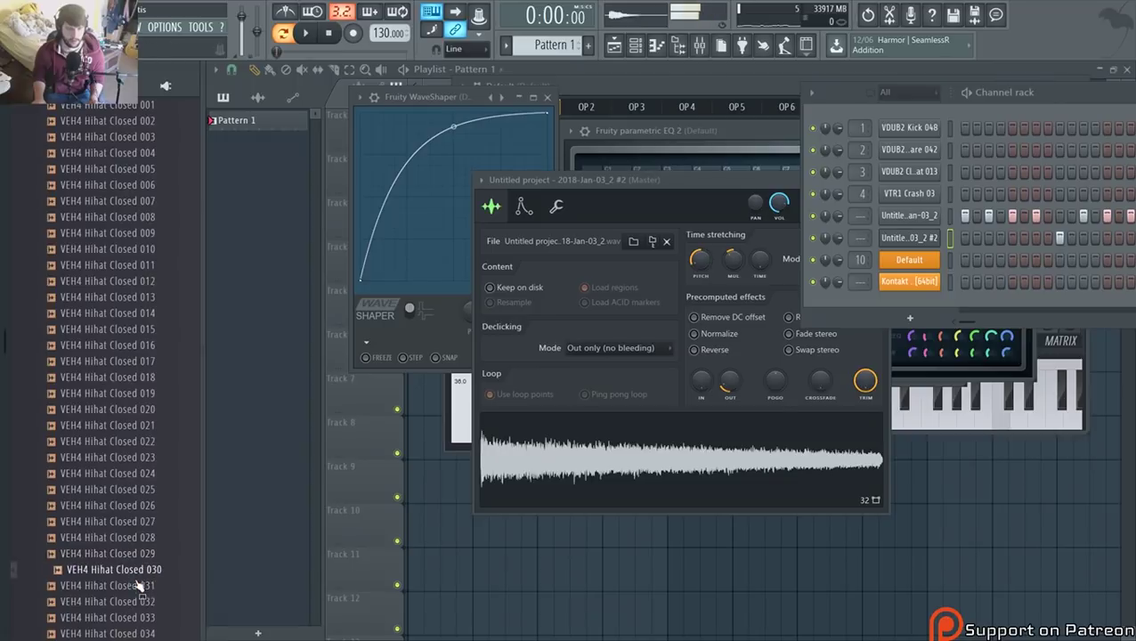
scroll(131, 439, "down", 6)
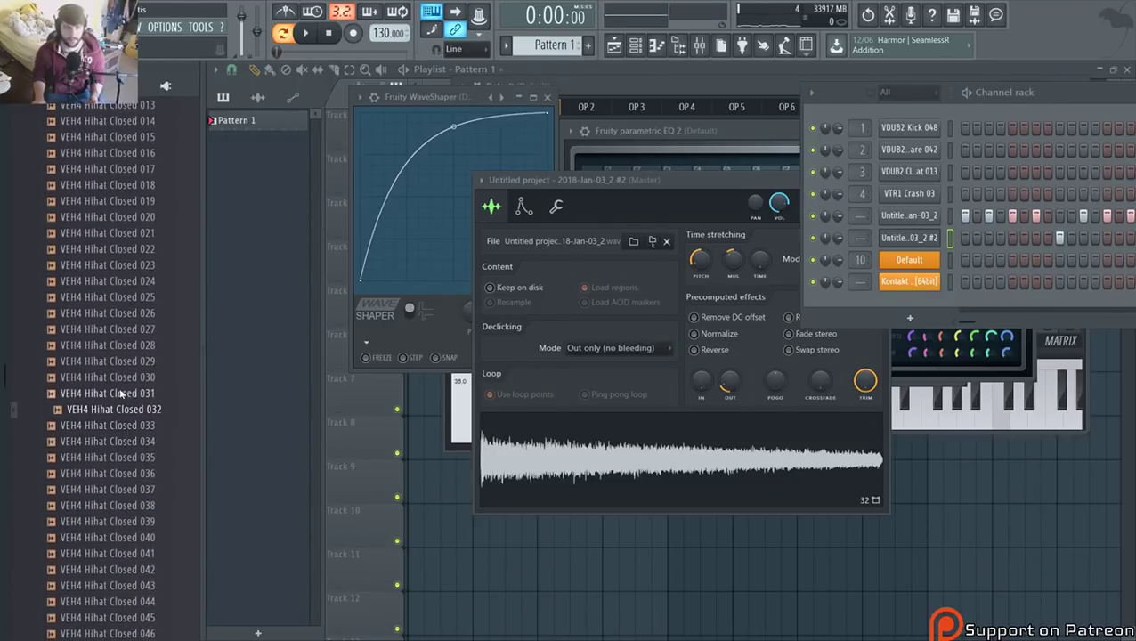
scroll(120, 395, "up", 7)
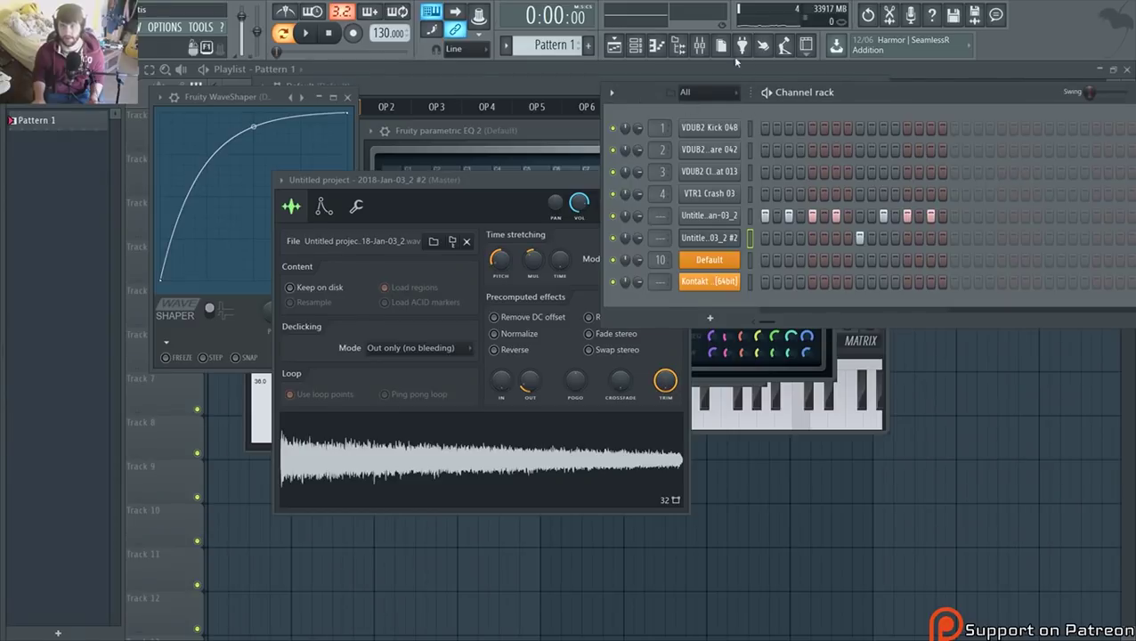
- Open Edison on the Default mixer track and load VEH4 Hihat Closed 006 into it to view its spectrum
left_click(700, 44)
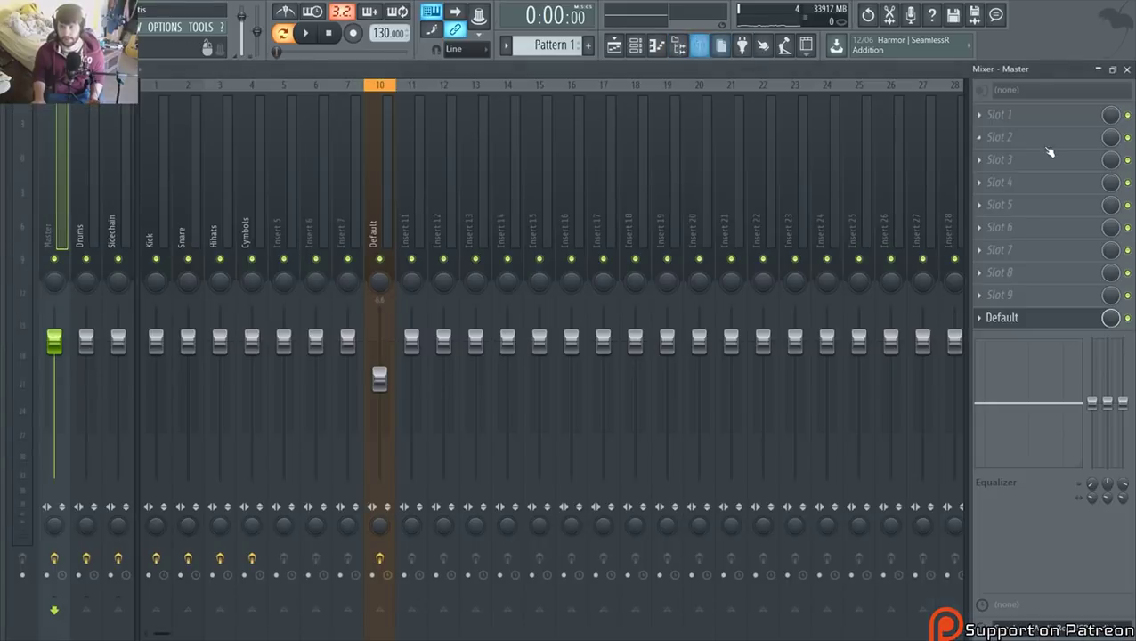
left_click(386, 188)
left_click(1001, 205)
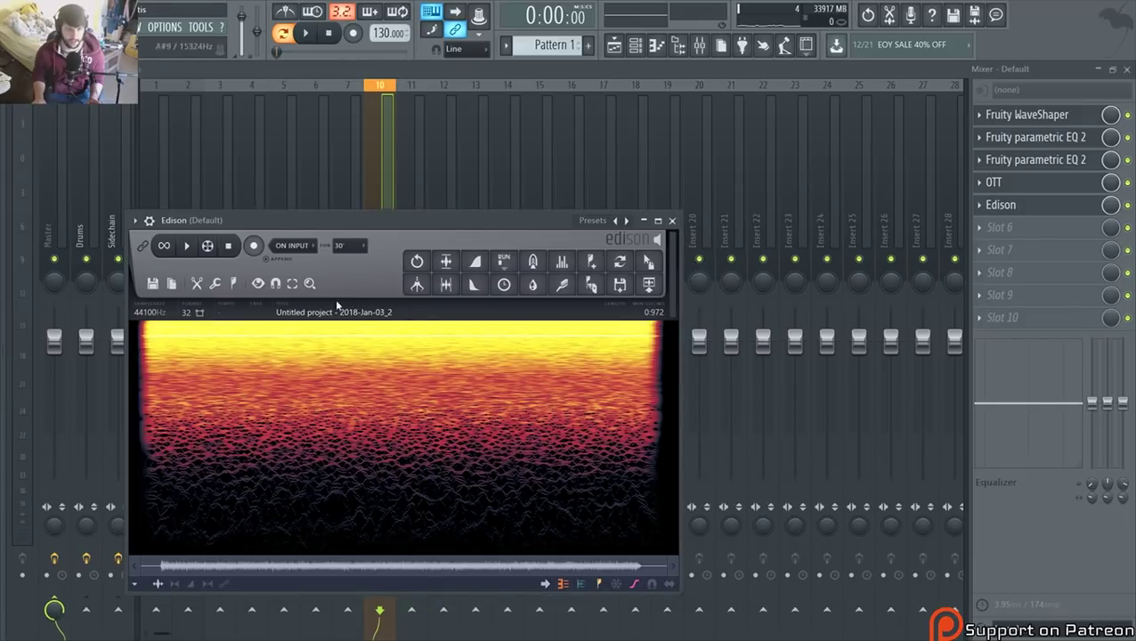
left_click(635, 44)
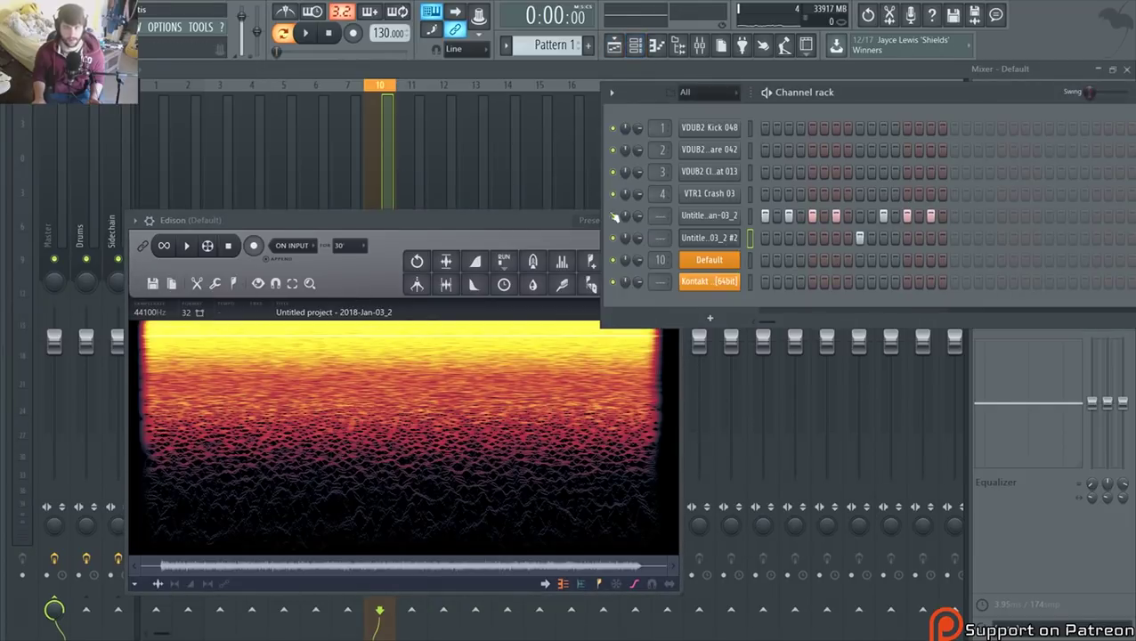
mouse_move(36, 192)
left_click_drag(89, 280, 529, 430)
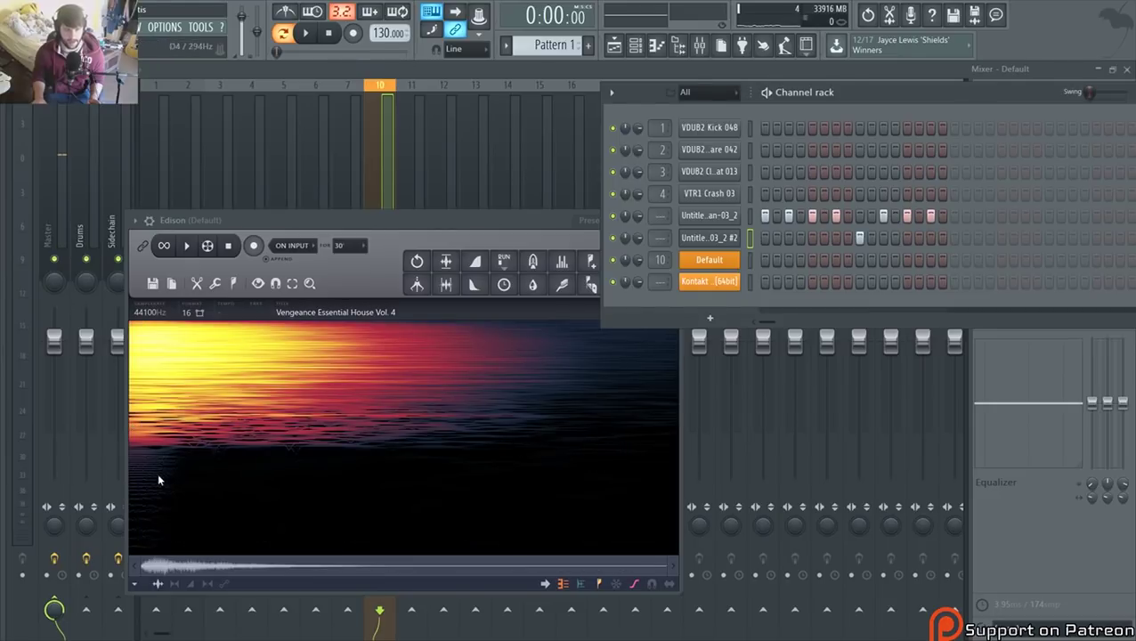
- Audition VEH4 closed hi-hats 013 to 019 and load another of the closed hi-hats into Edison for spectrum comparison
mouse_move(4, 356)
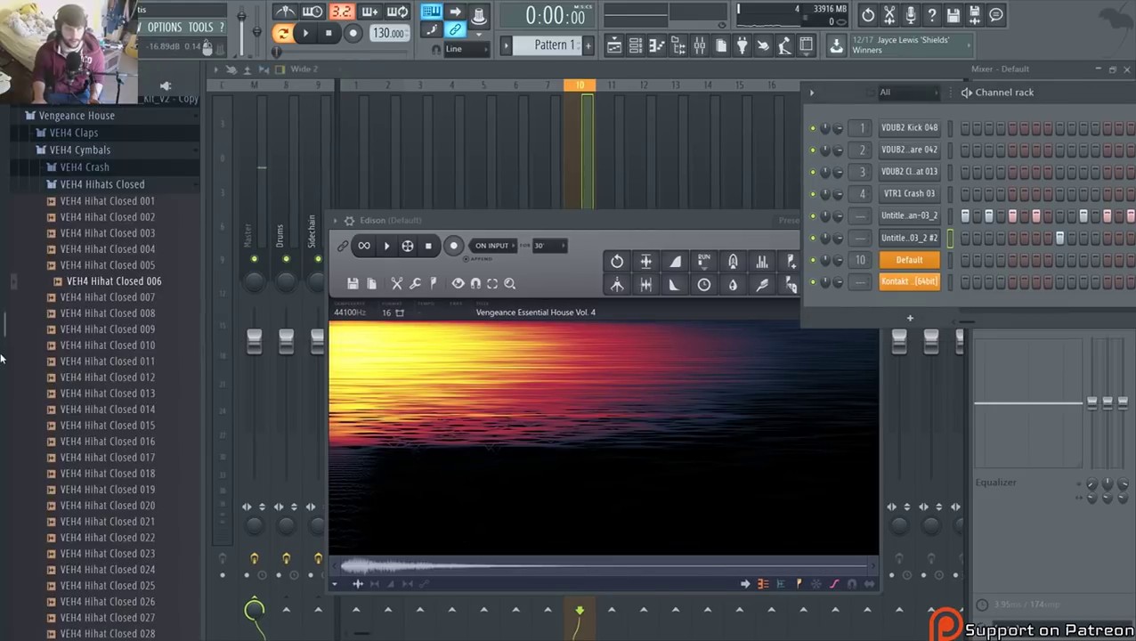
left_click(66, 395)
left_click(71, 409)
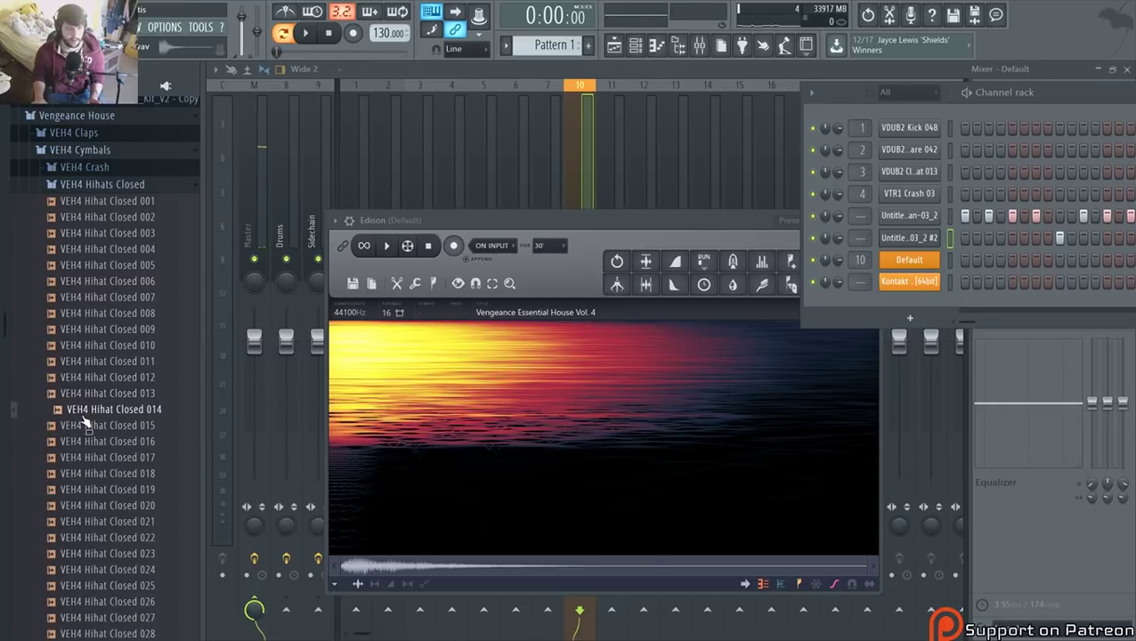
left_click(92, 425)
left_click(96, 441)
left_click(103, 456)
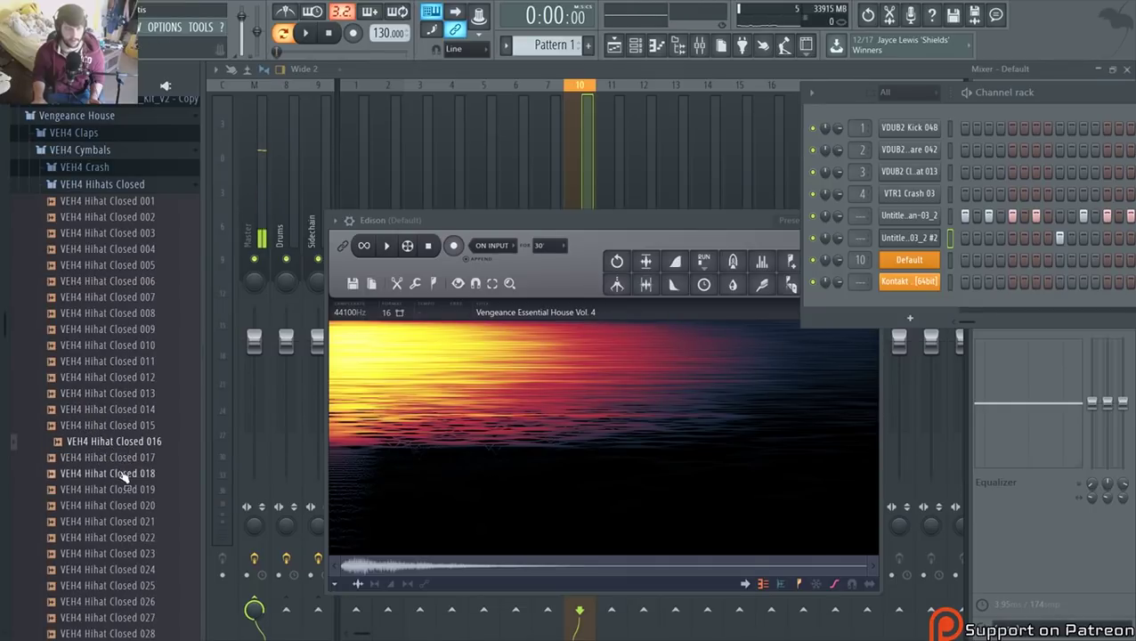
left_click(123, 474)
left_click(133, 490)
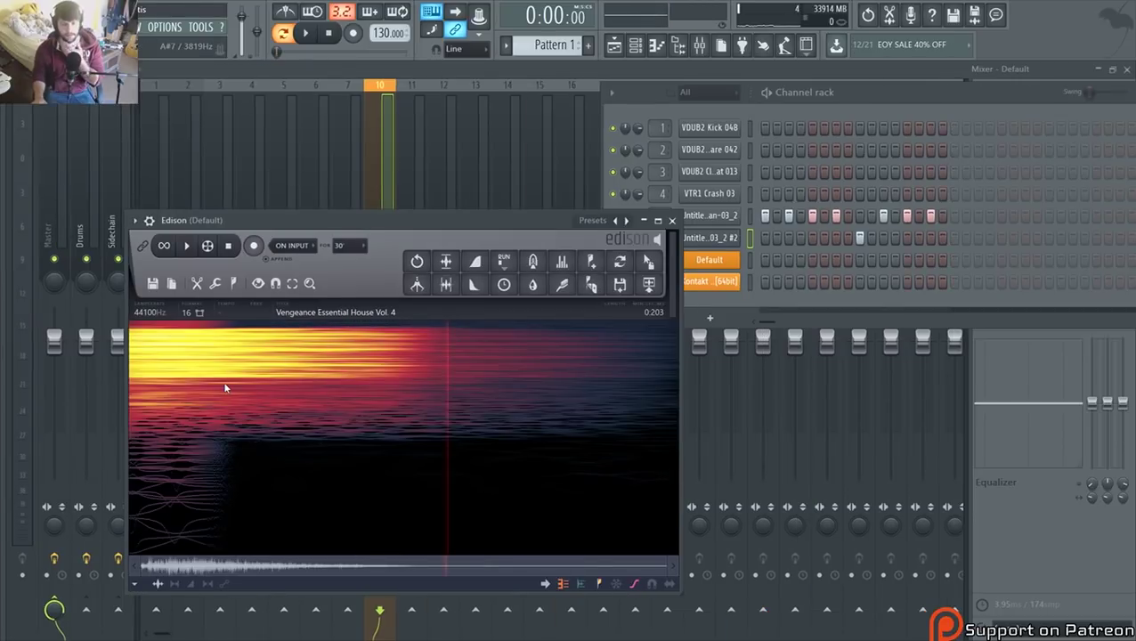
- Audition the cloned sample in its channel settings, and clear the workspace down to the Playlist and Channel rack
left_click(855, 92)
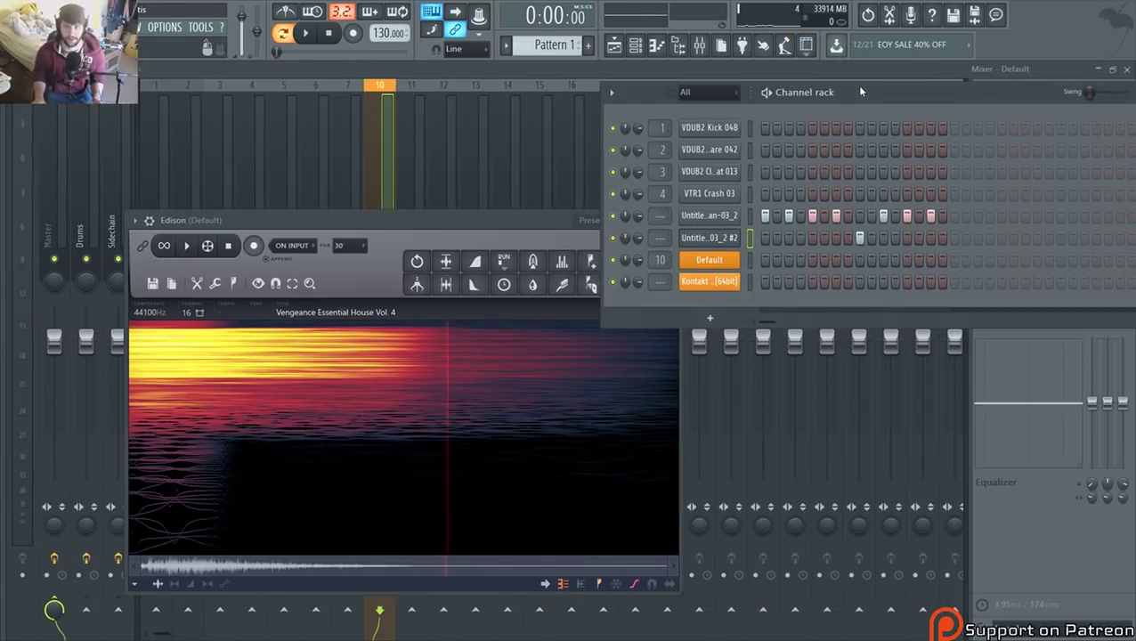
left_click(721, 240)
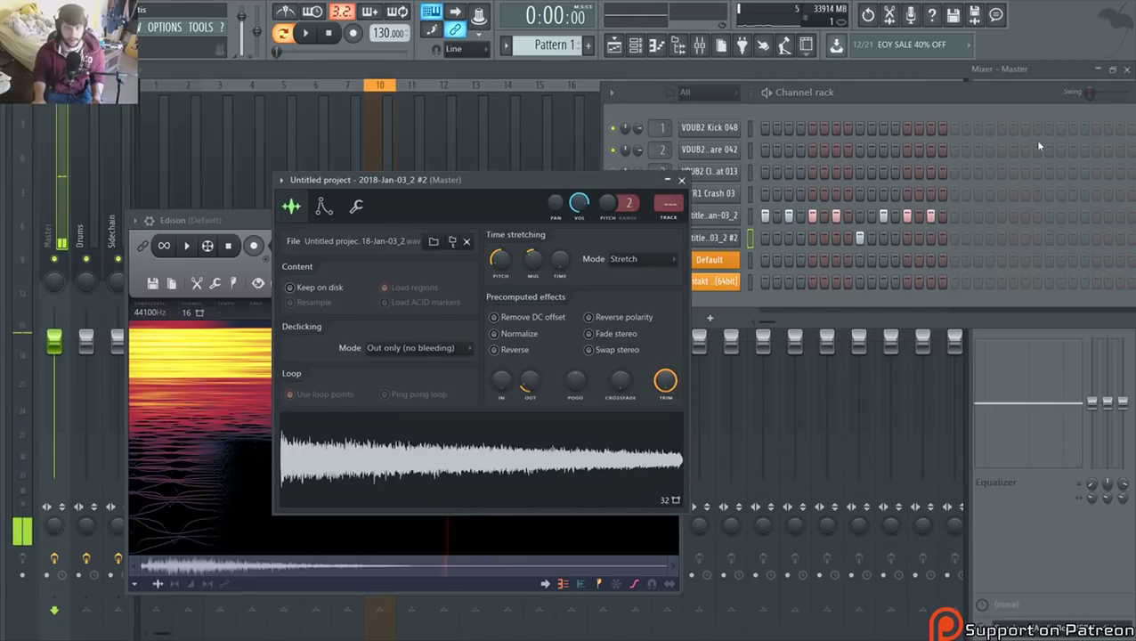
left_click(614, 47)
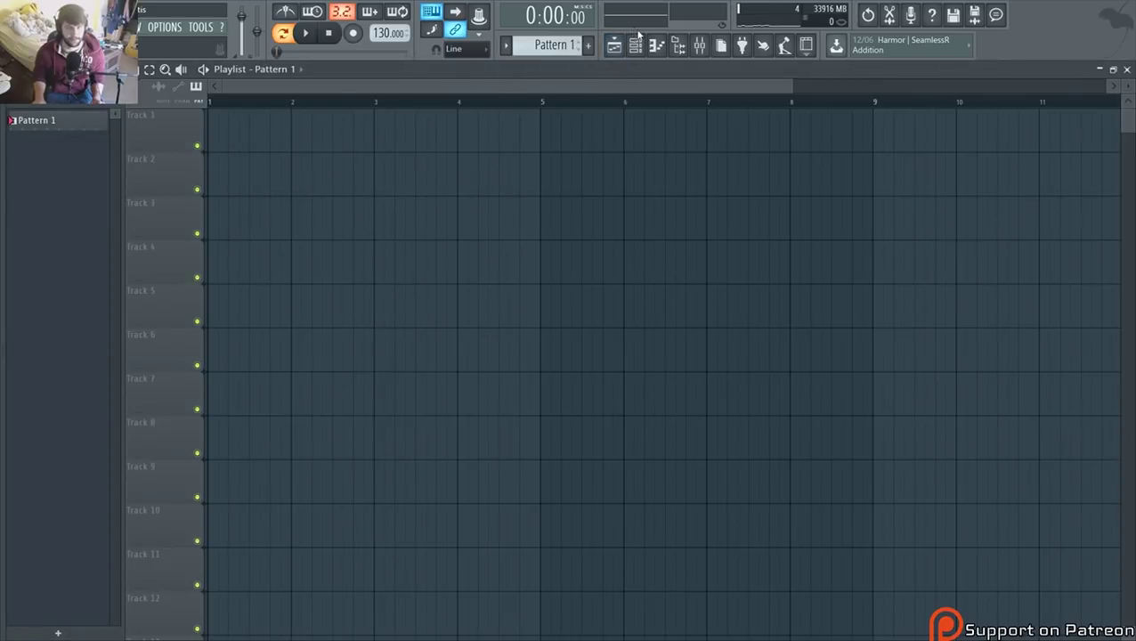
left_click(656, 46)
- Select the original sample channel, play the pattern briefly, and center the Channel rack over the Playlist
left_click(695, 222)
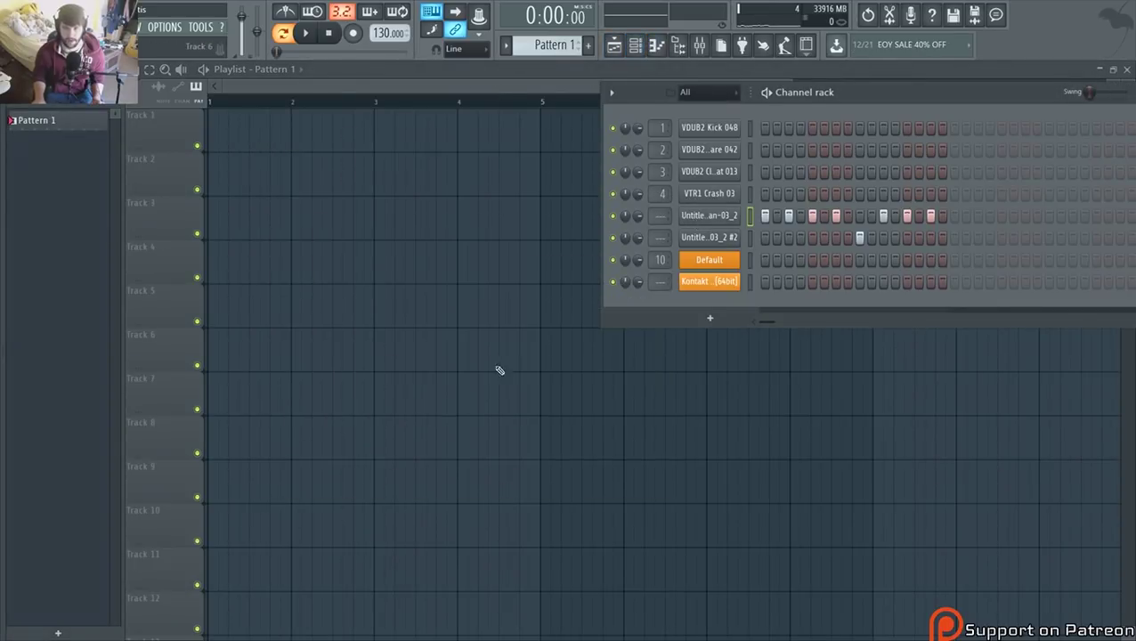
left_click(305, 33)
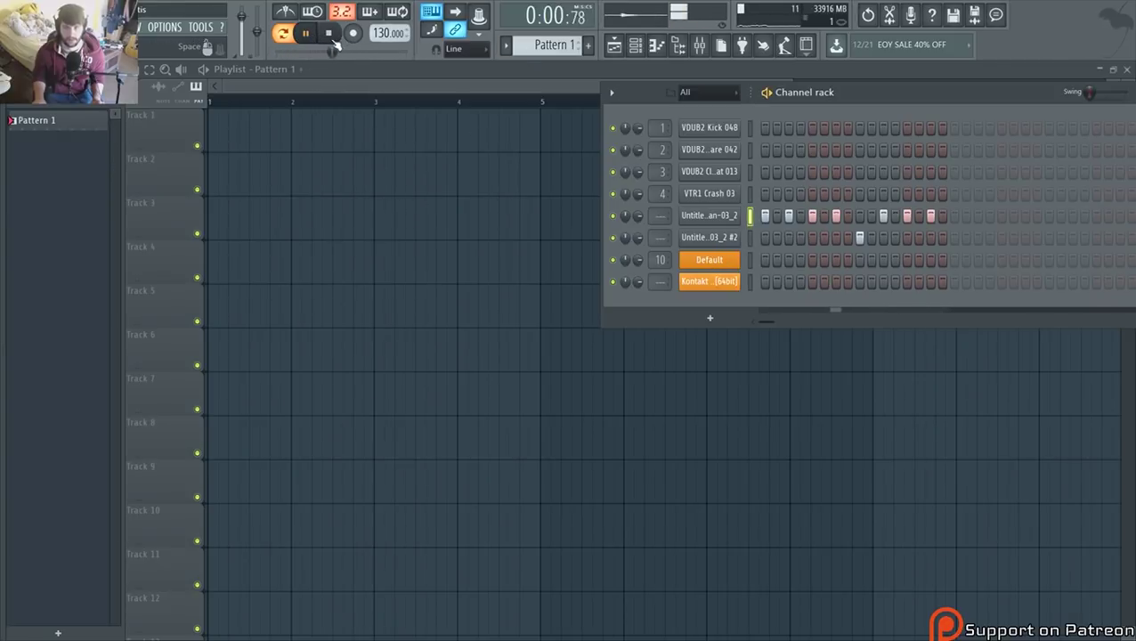
key("space")
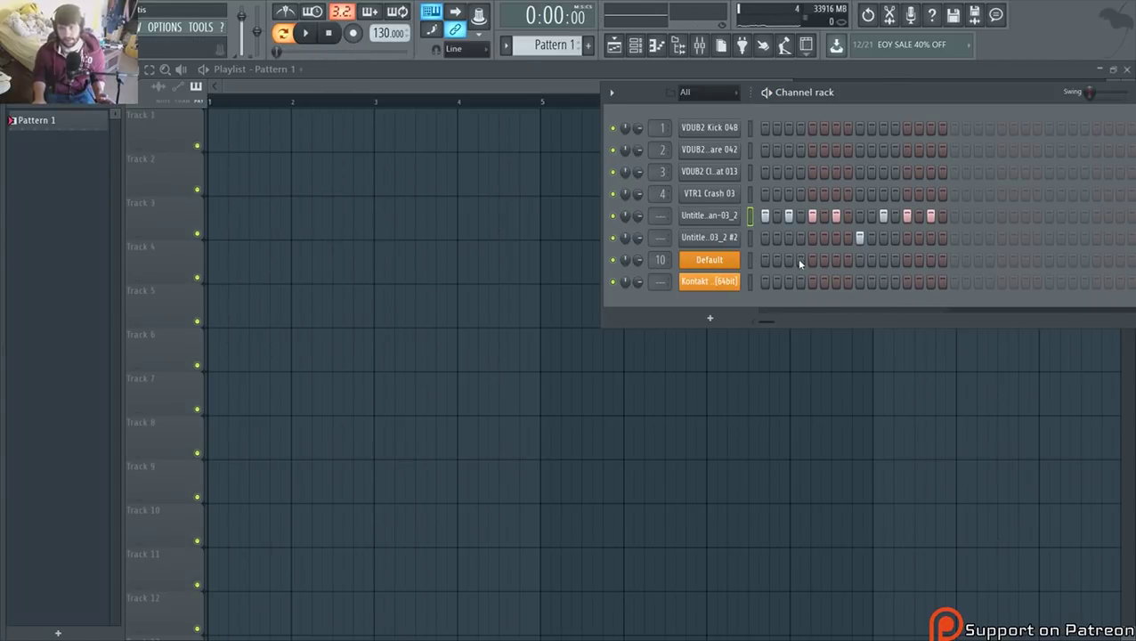
left_click_drag(890, 100, 553, 104)
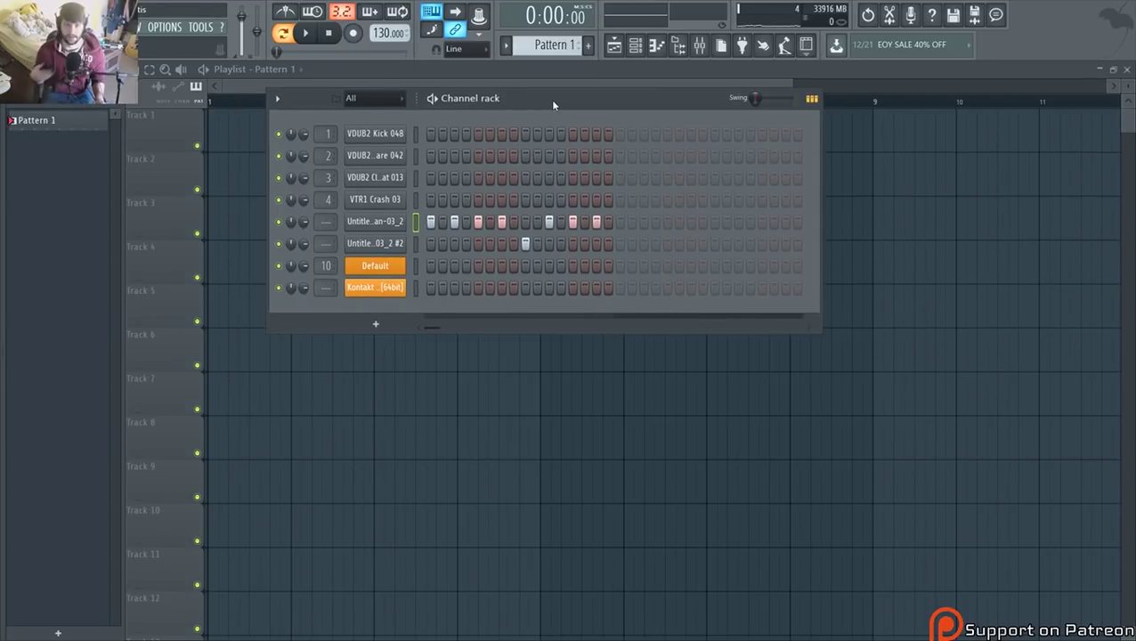
left_click_drag(553, 104, 565, 100)
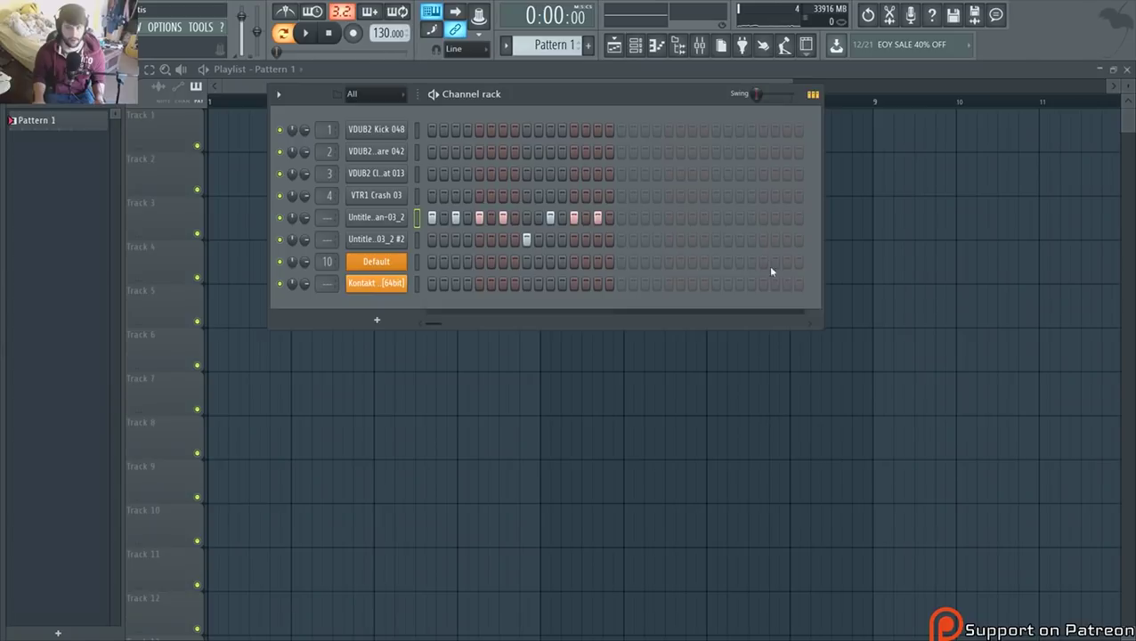